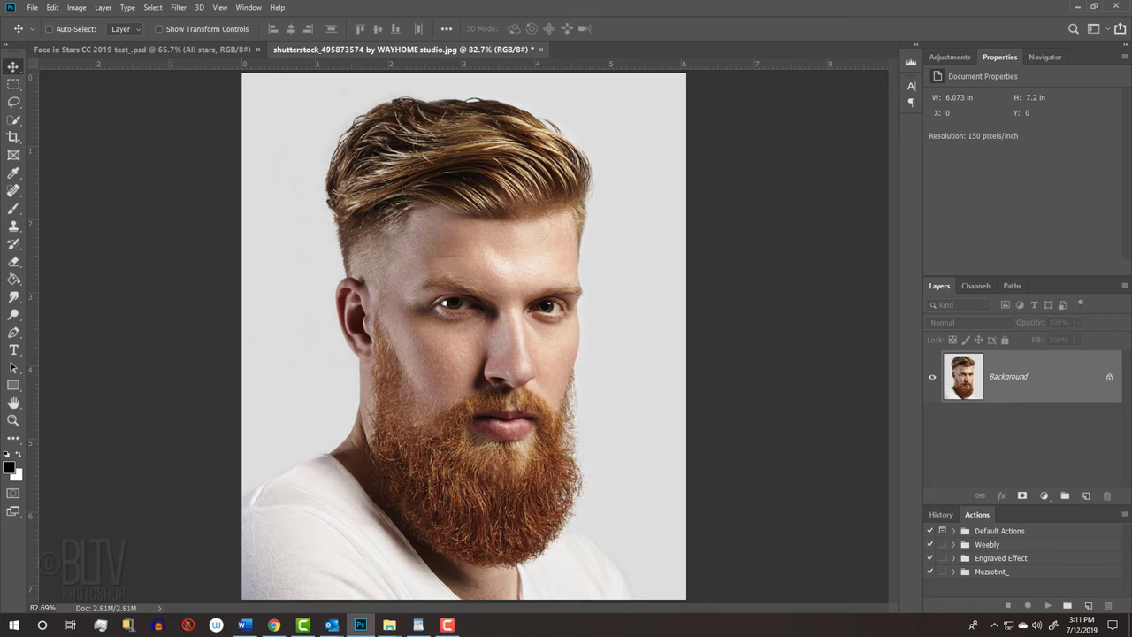
Create a new black-background 1920 × 1080 px document, changing the resolution to 150 ppi.
key(ctrl+n)
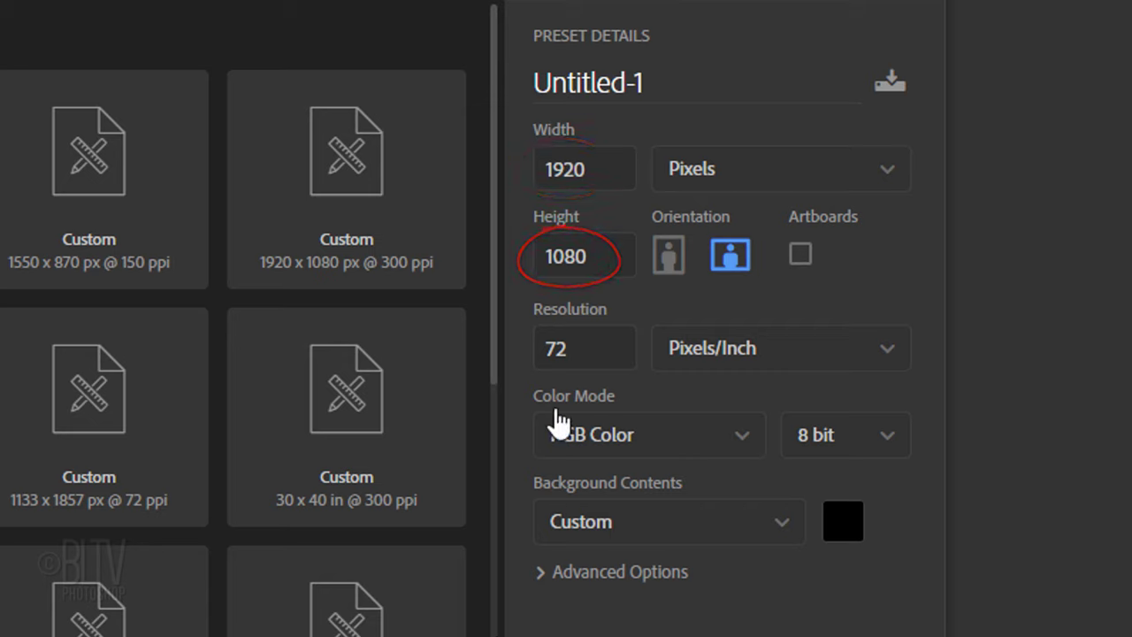
click(586, 345)
key(BackSpace)
key(BackSpace)
text(150)
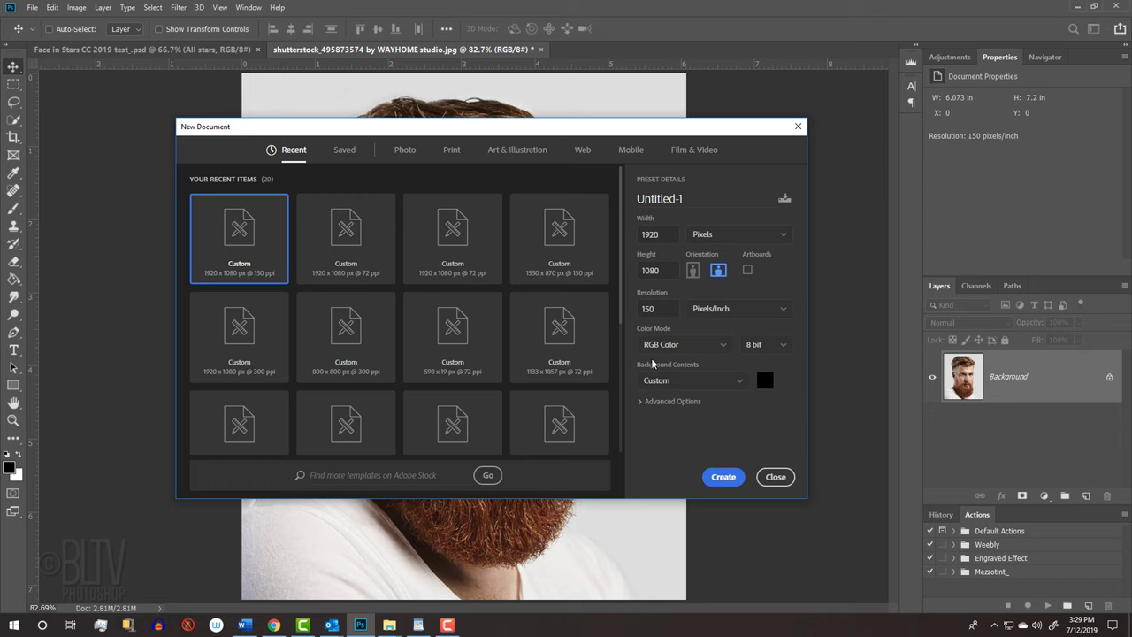
click(723, 478)
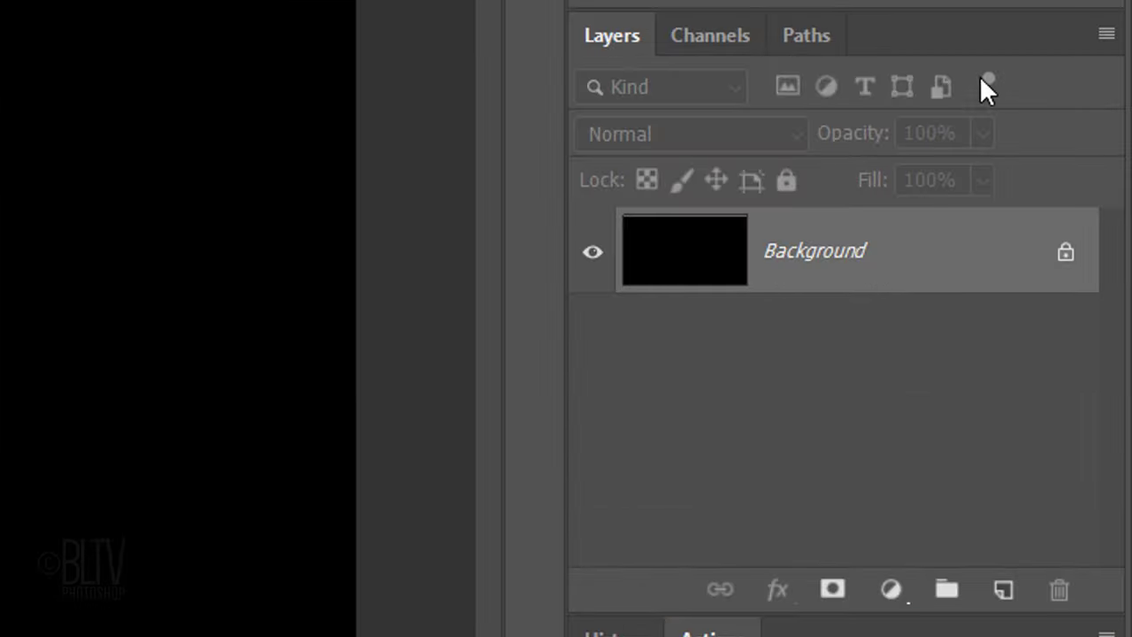
Convert the black layer to a smart object, add 100% monochromatic Gaussian noise, and blur it 0.3 px.
click(1106, 34)
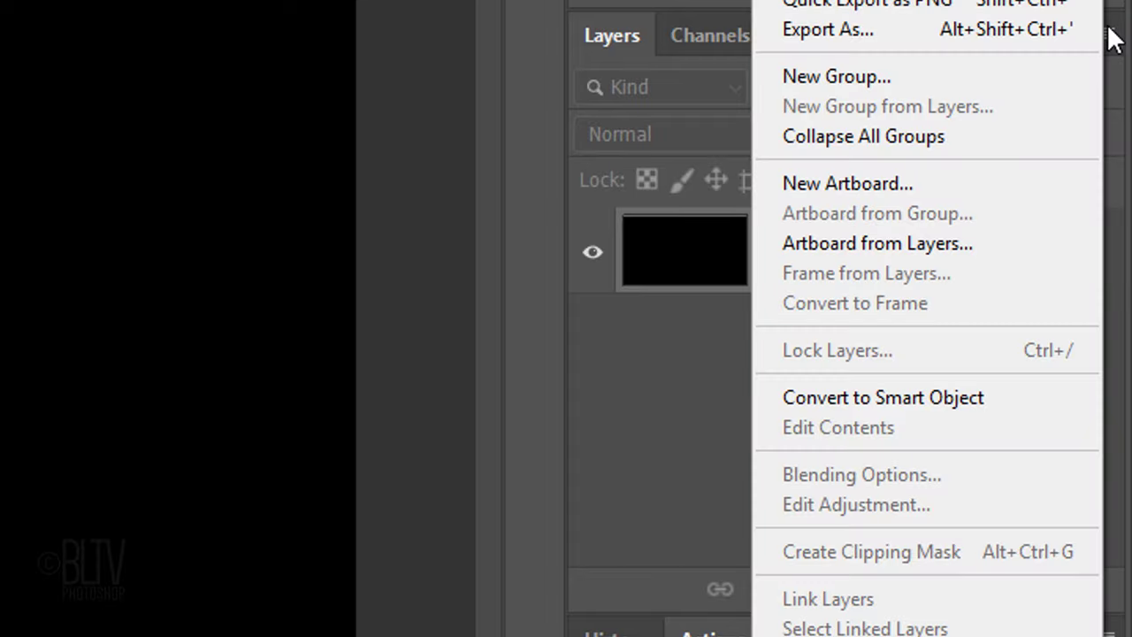
click(869, 397)
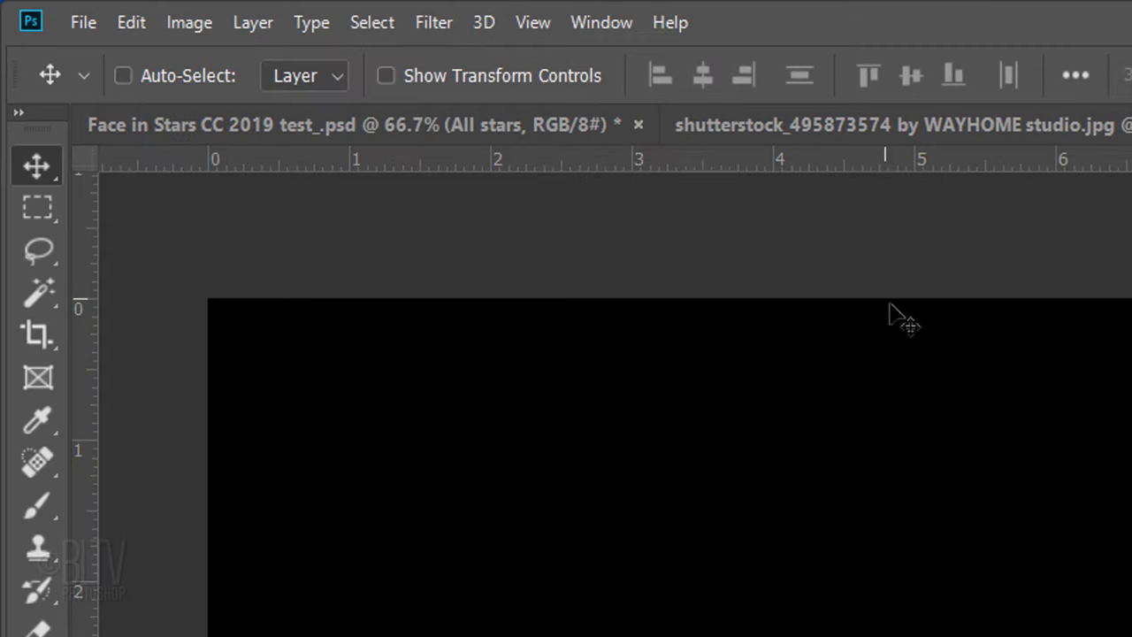
click(435, 26)
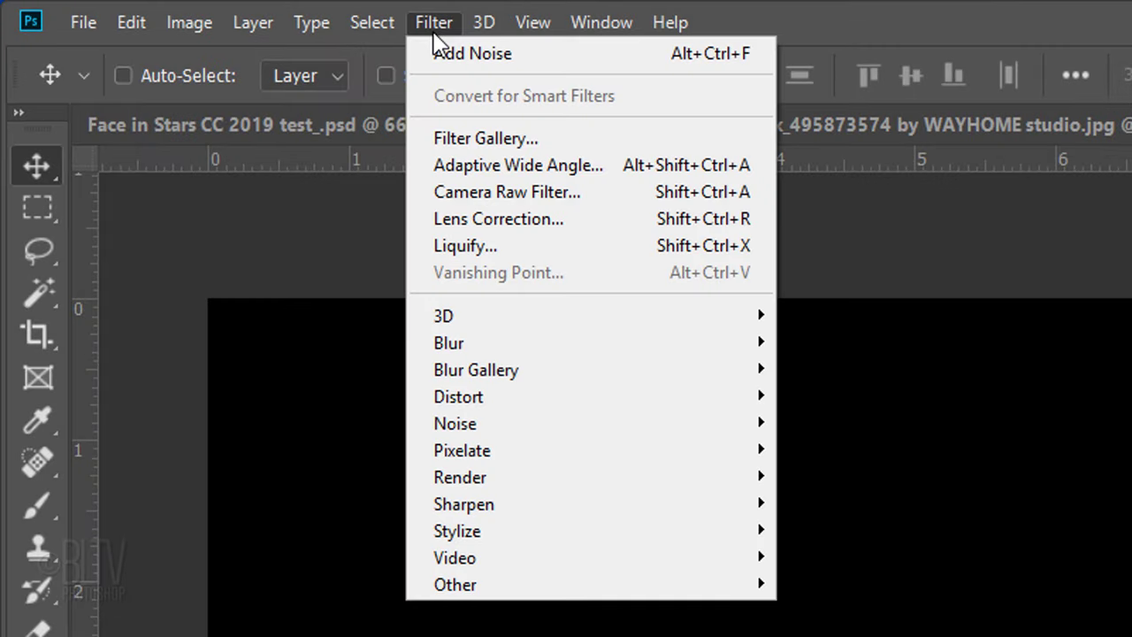
click(458, 425)
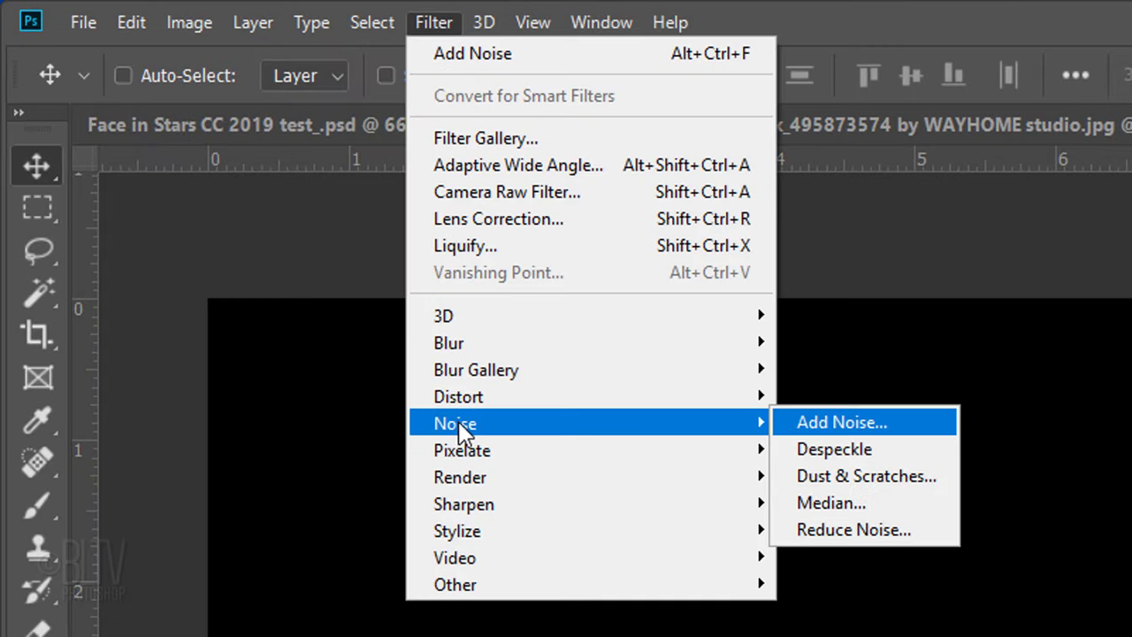
click(841, 425)
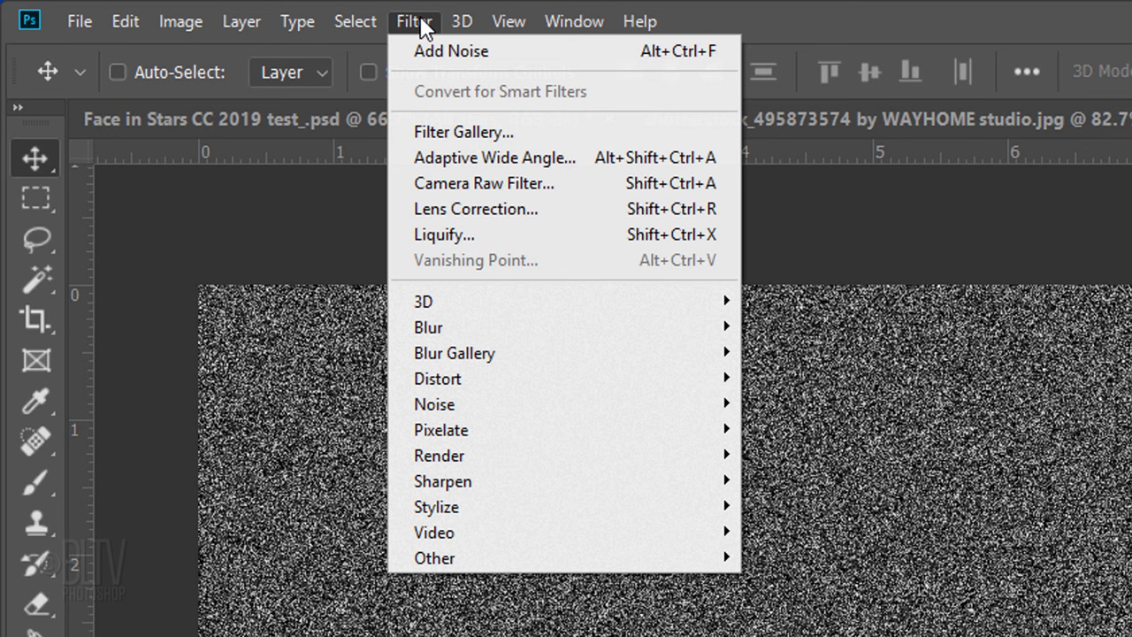
mouse_move(426, 329)
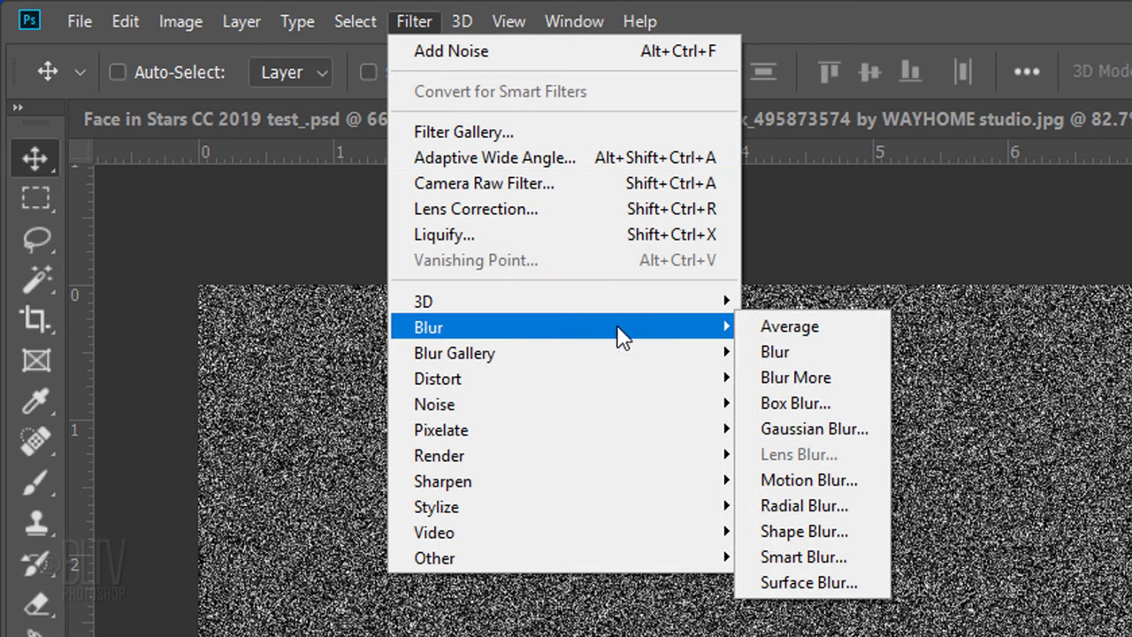
click(805, 426)
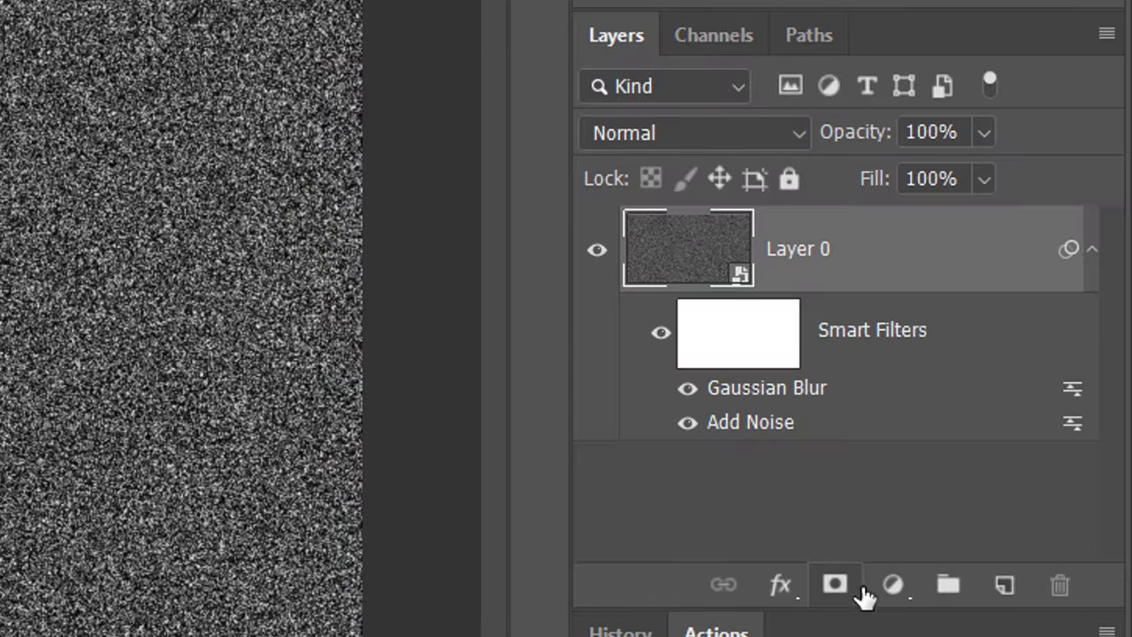
Add a Levels adjustment layer with black input 200 and white input 243.
click(893, 588)
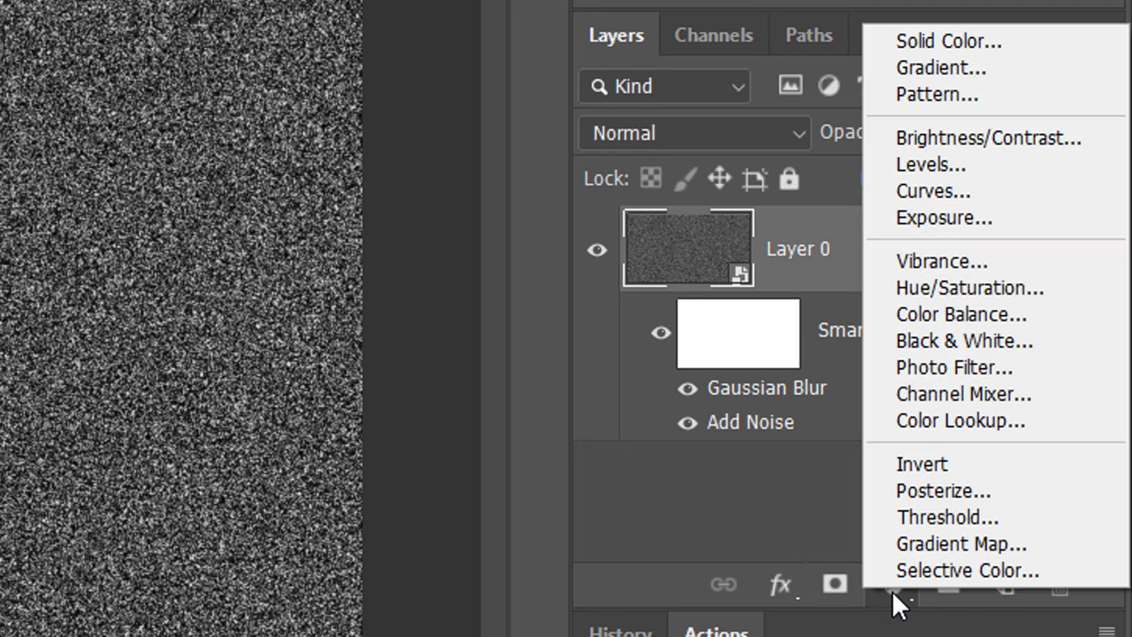
click(923, 168)
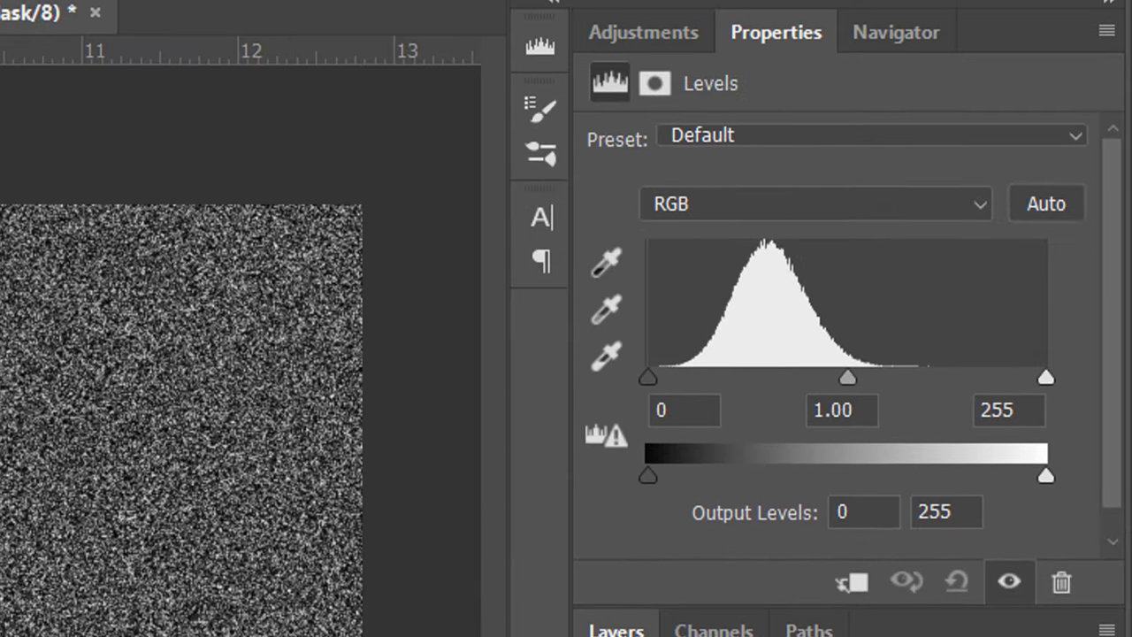
click(672, 406)
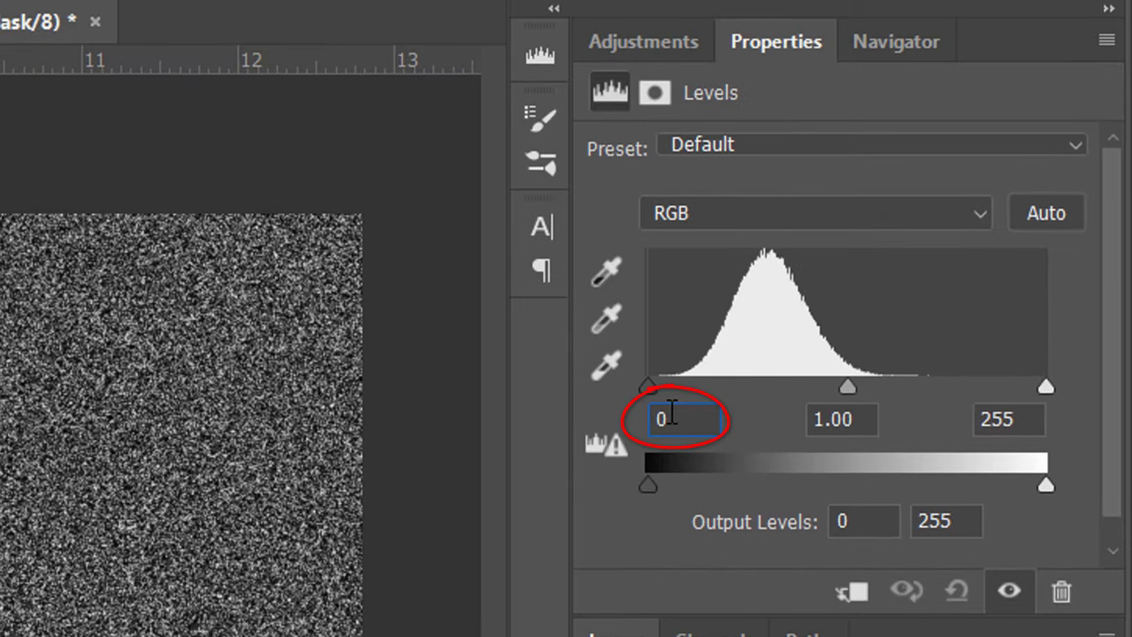
double_click(672, 412)
text(200)
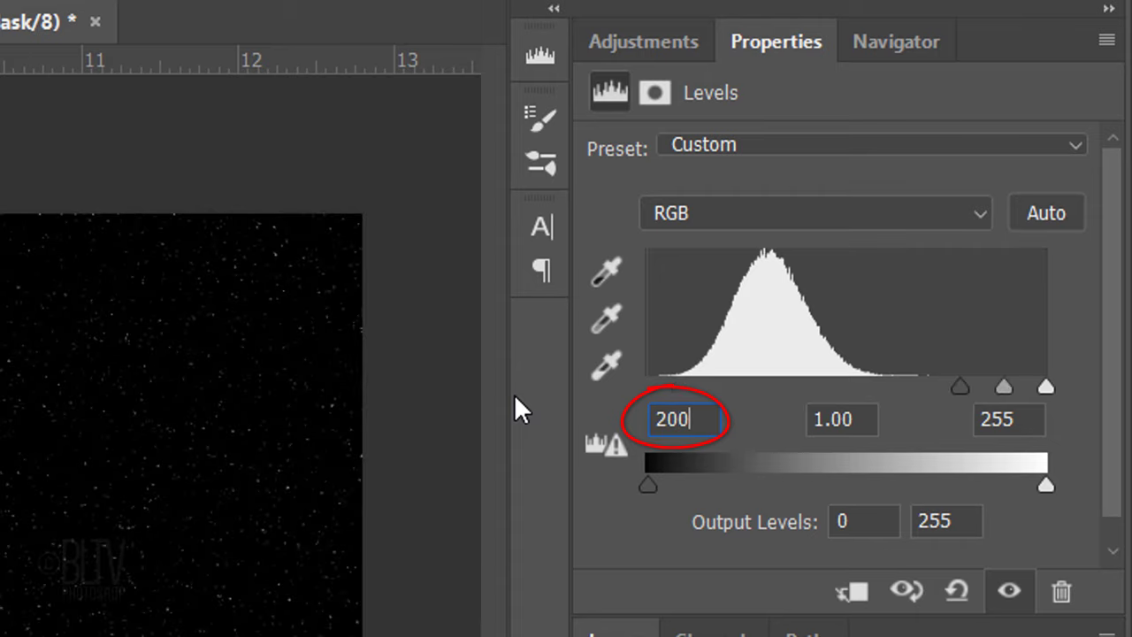
click(1024, 415)
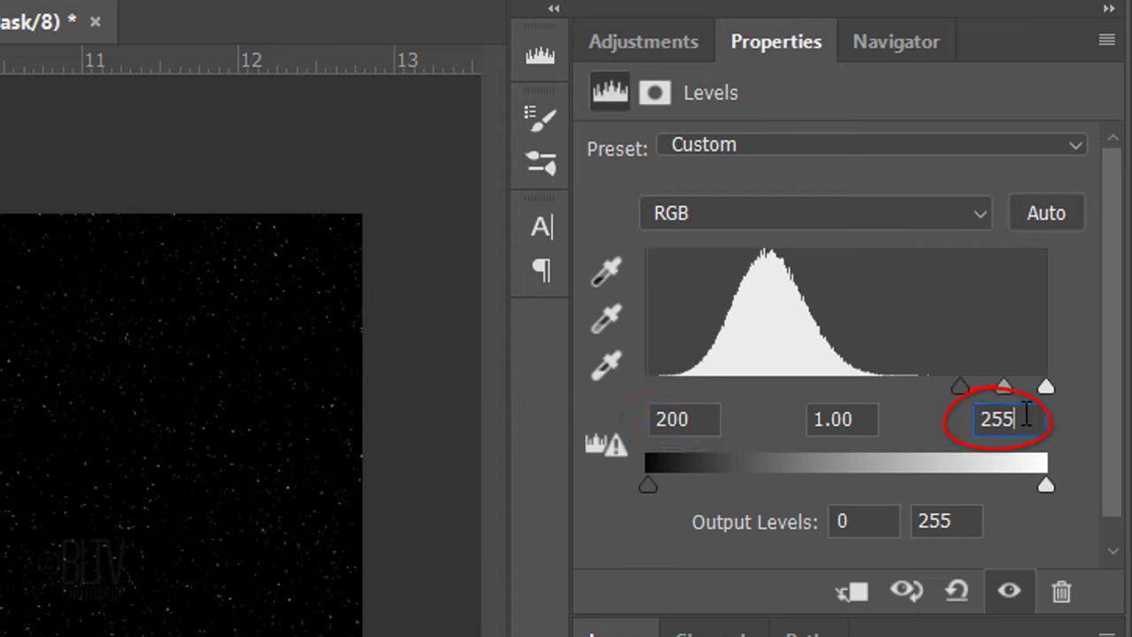
key(BackSpace)
key(BackSpace)
key(BackSpace)
text(243)
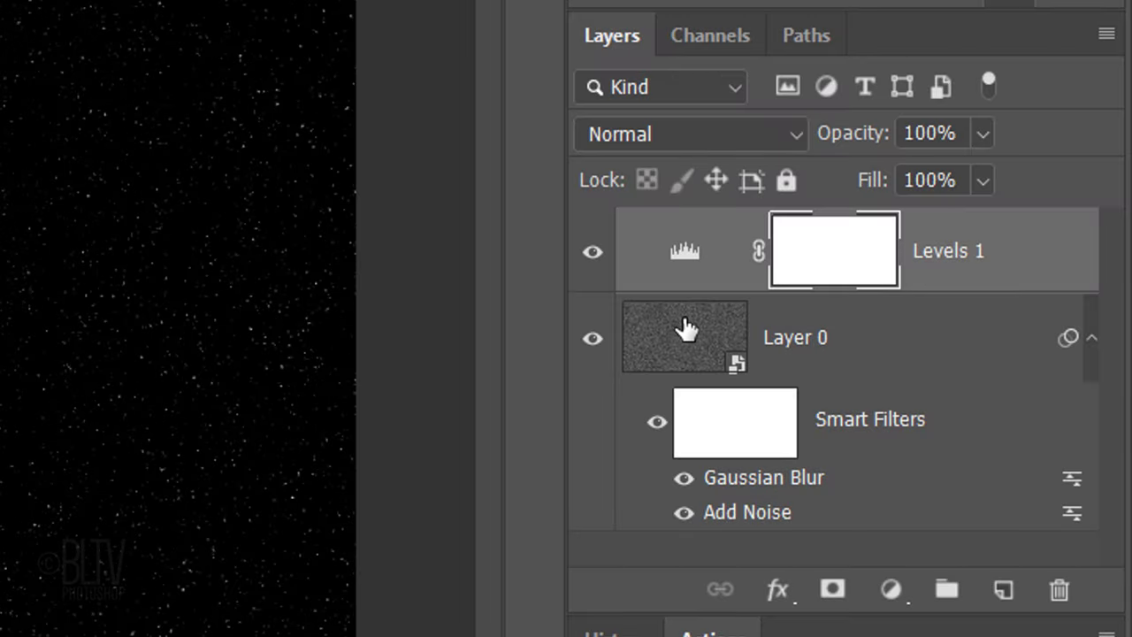
Set Layer 0 to the Soft Light blend mode and collapse its smart filters.
click(686, 336)
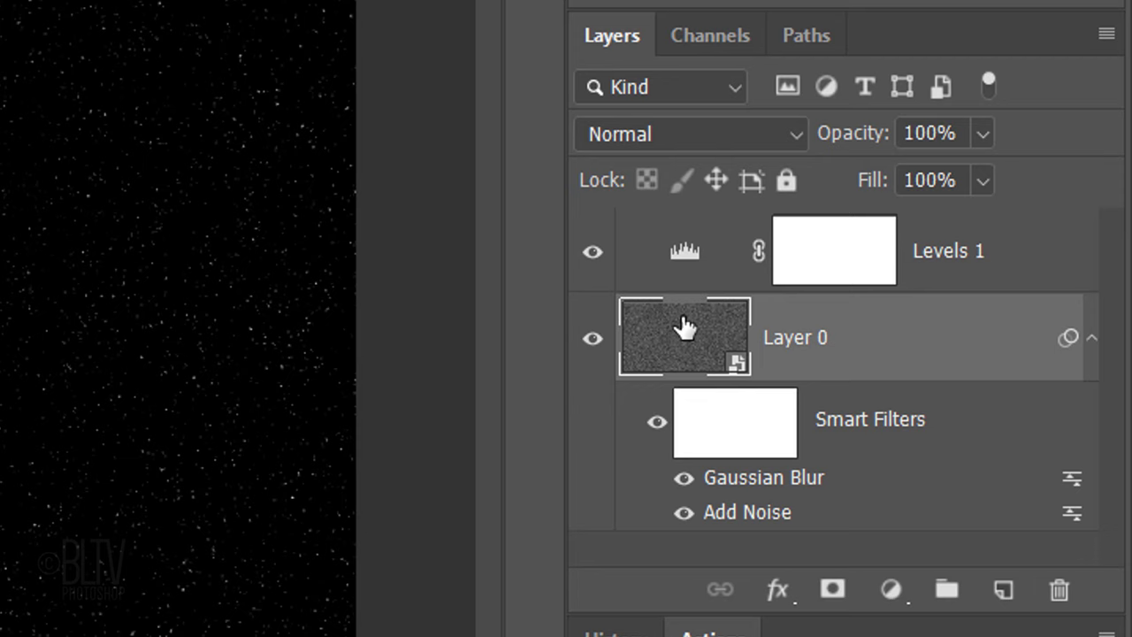
click(678, 142)
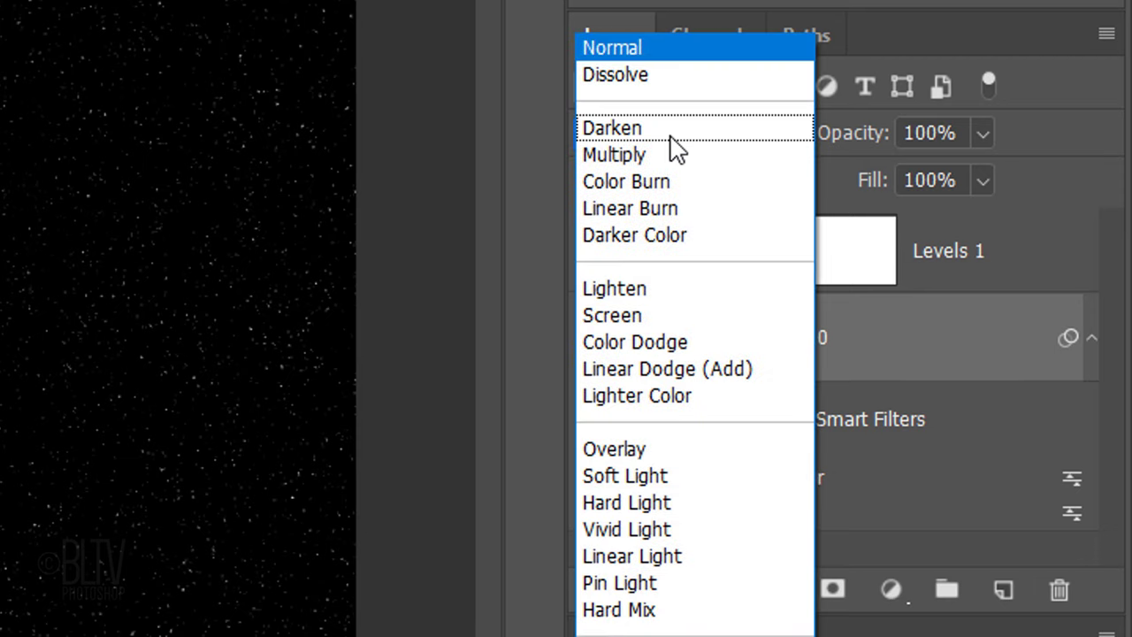
click(626, 477)
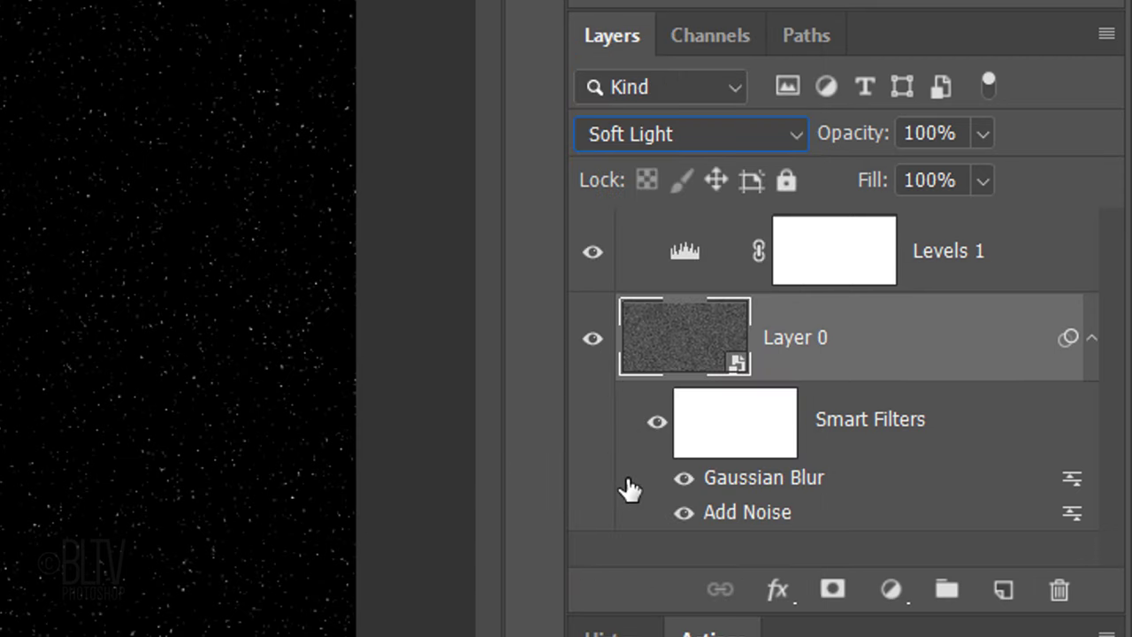
click(1091, 341)
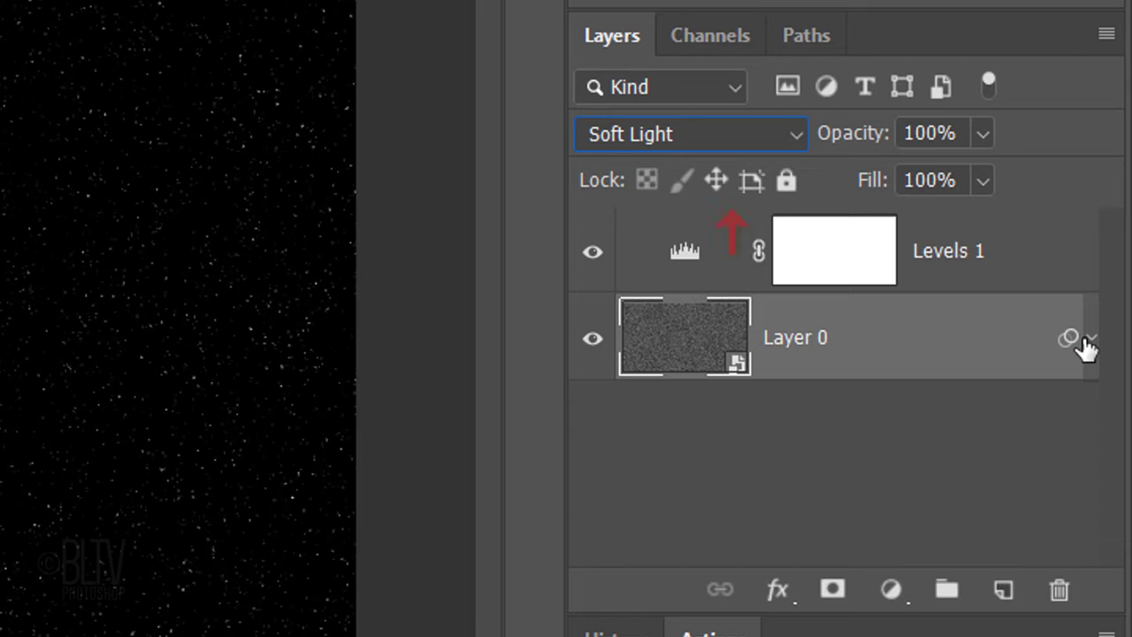
Drag the bearded man portrait into the Untitled-1 document above Levels 1.
click(686, 257)
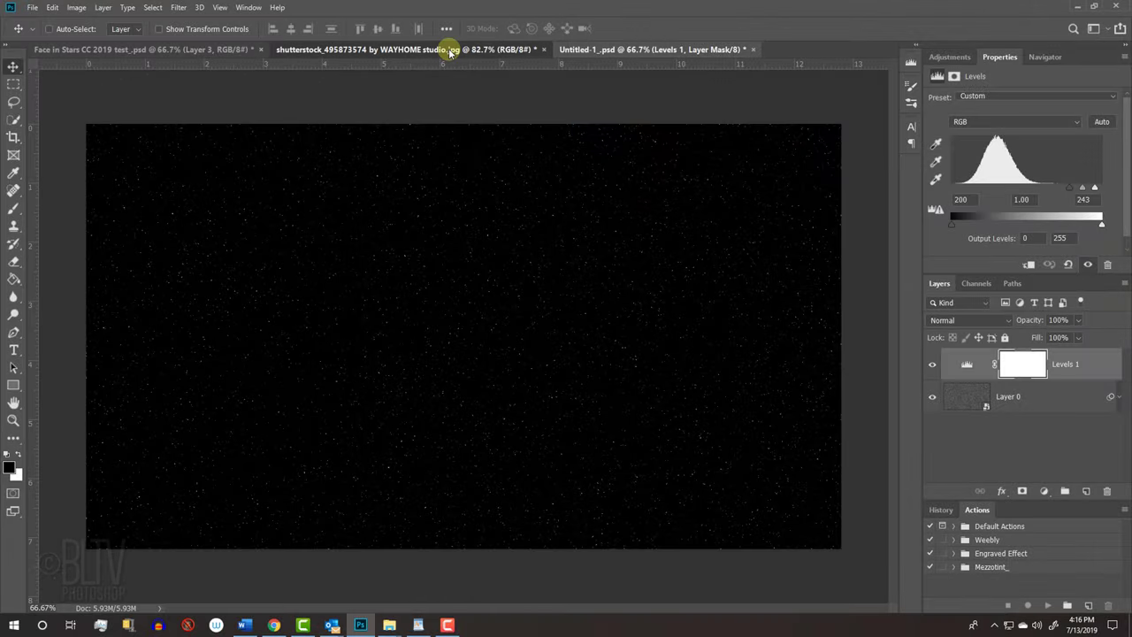
click(451, 51)
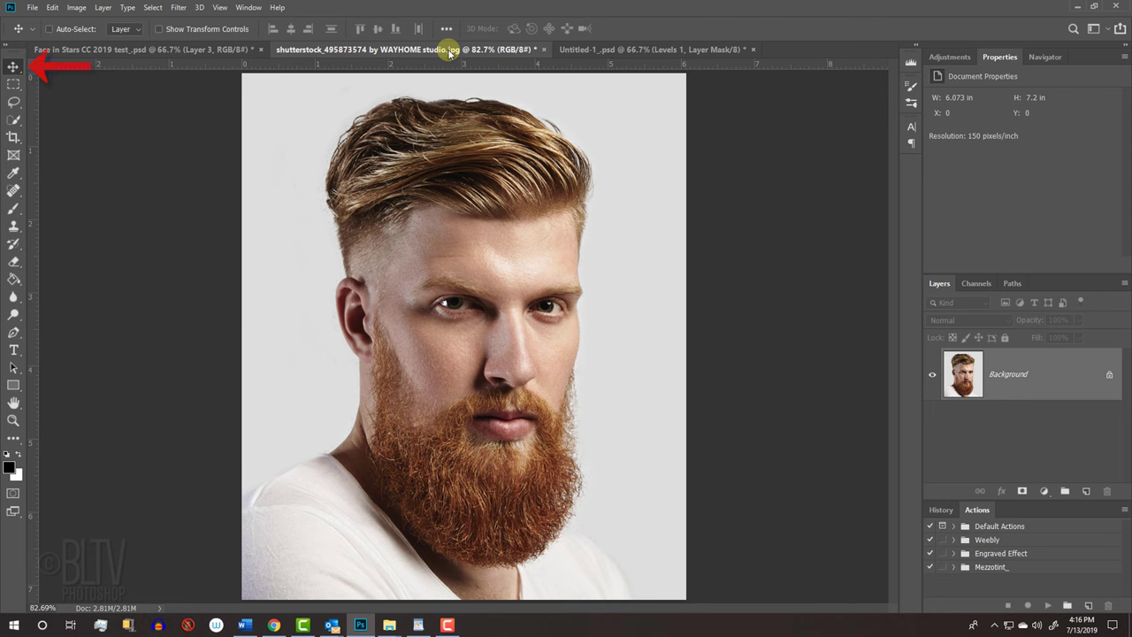
drag(465, 253, 625, 51)
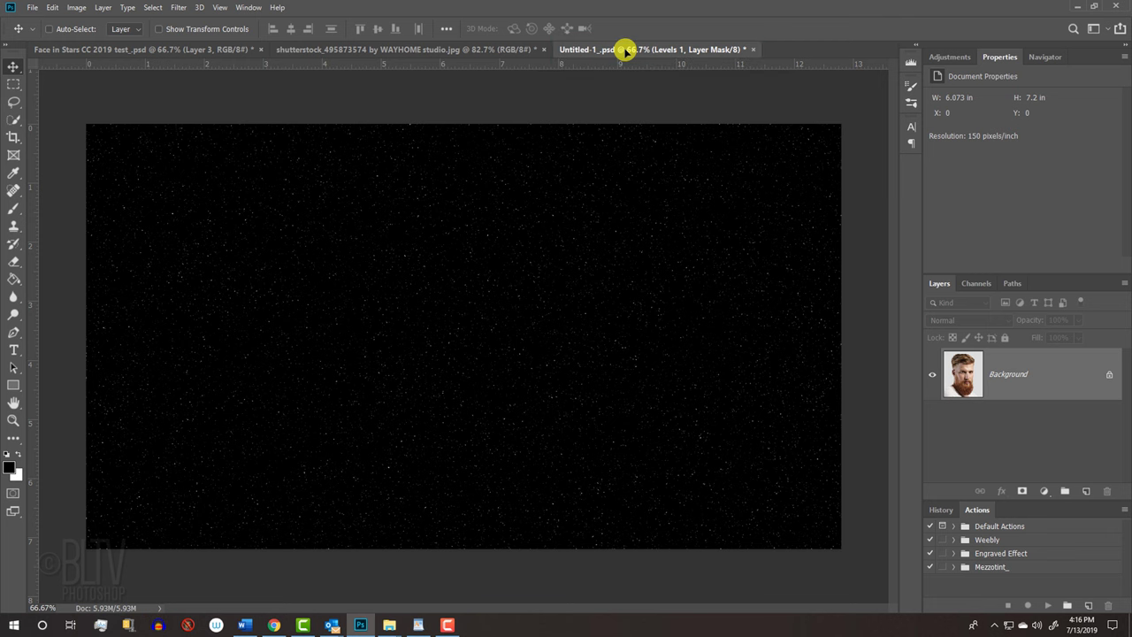
drag(625, 51, 447, 343)
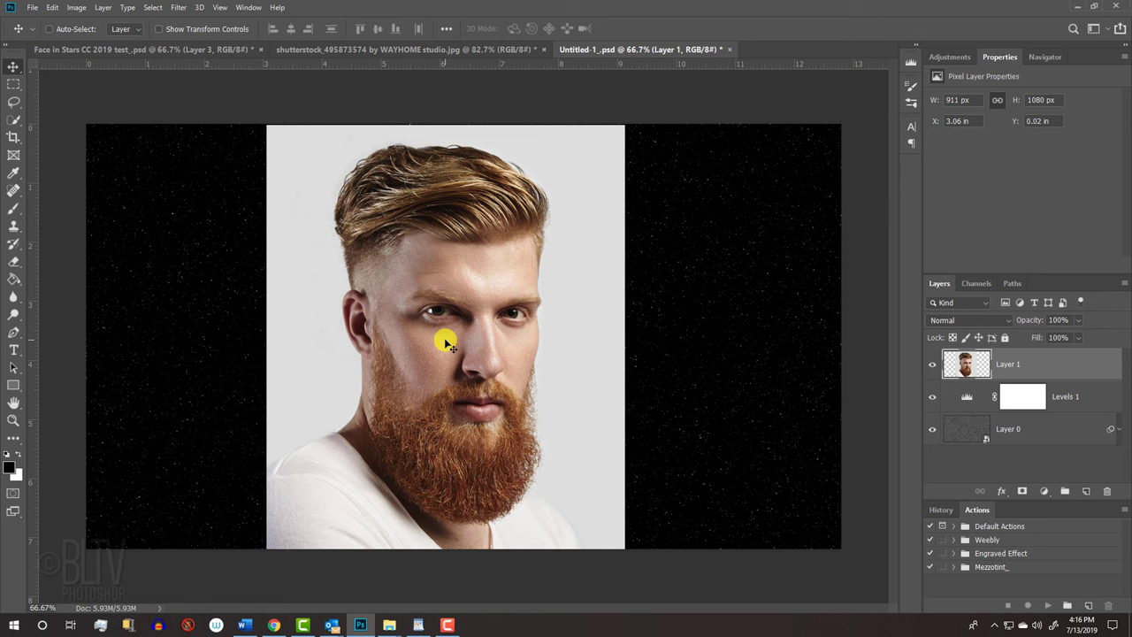
Free-transform the portrait, scaling it proportionally from its centre to about 101%.
key(ctrl+t)
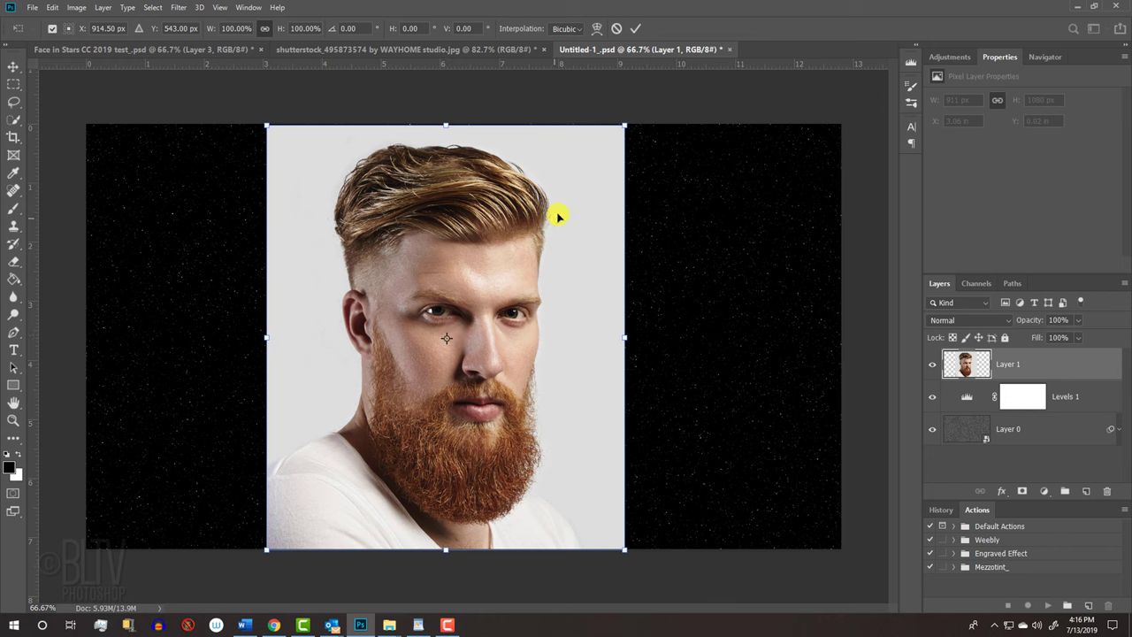
drag(626, 124, 627, 123)
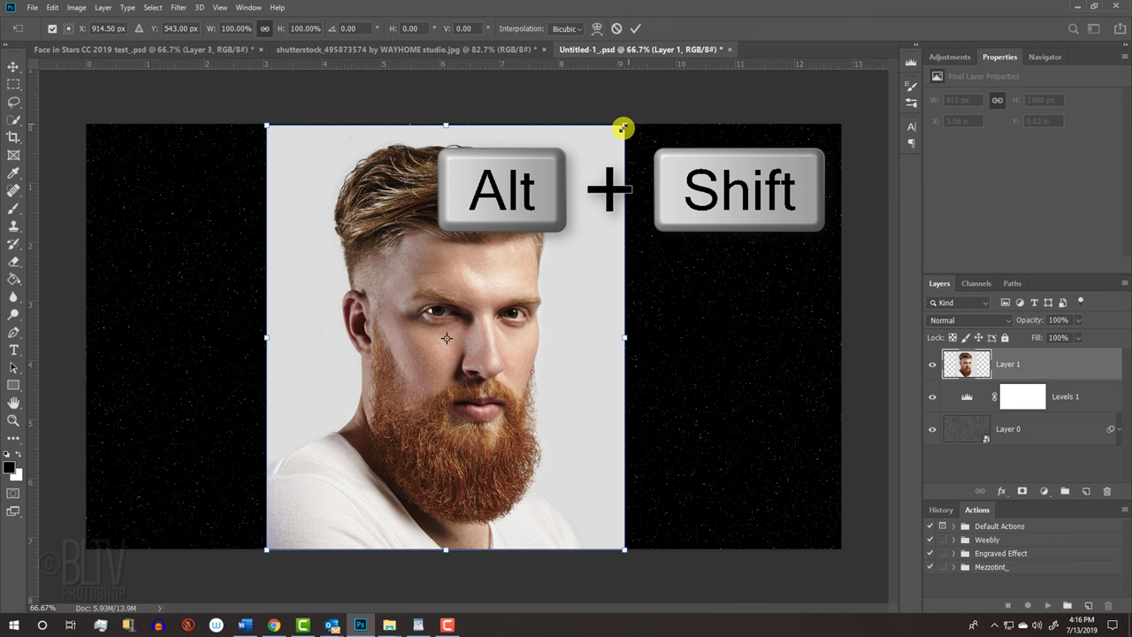
mouse_move(624, 129)
mouse_down()
mouse_move(519, 238)
mouse_move(638, 128)
mouse_up()
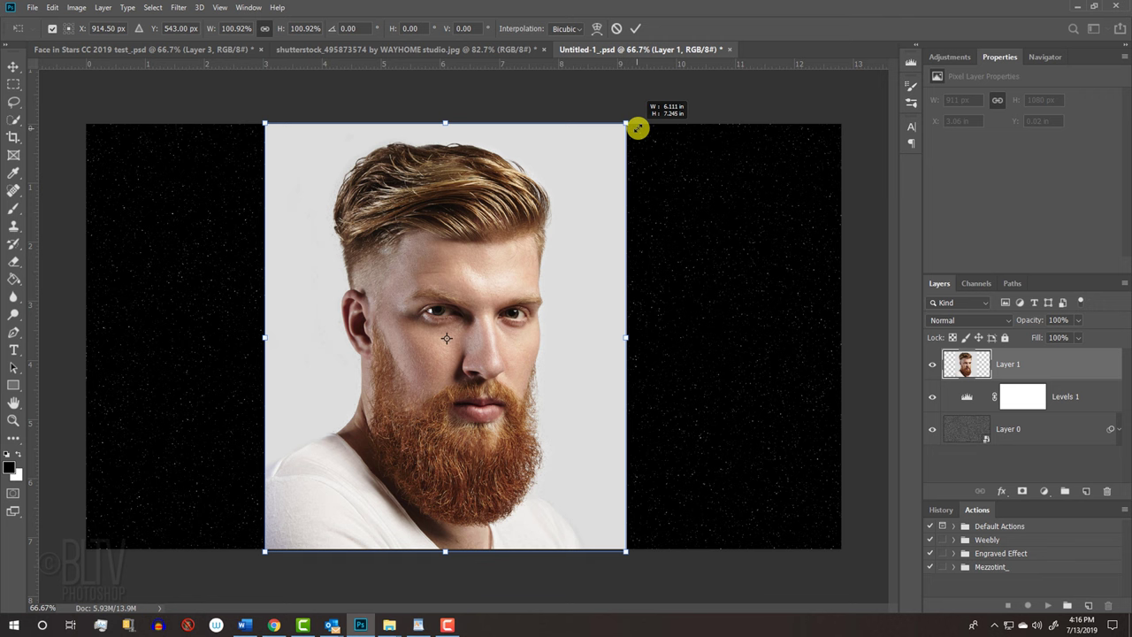
Commit the portrait's resize at 920.6 × 1092 px and pick the Quick Selection tool.
key(Return)
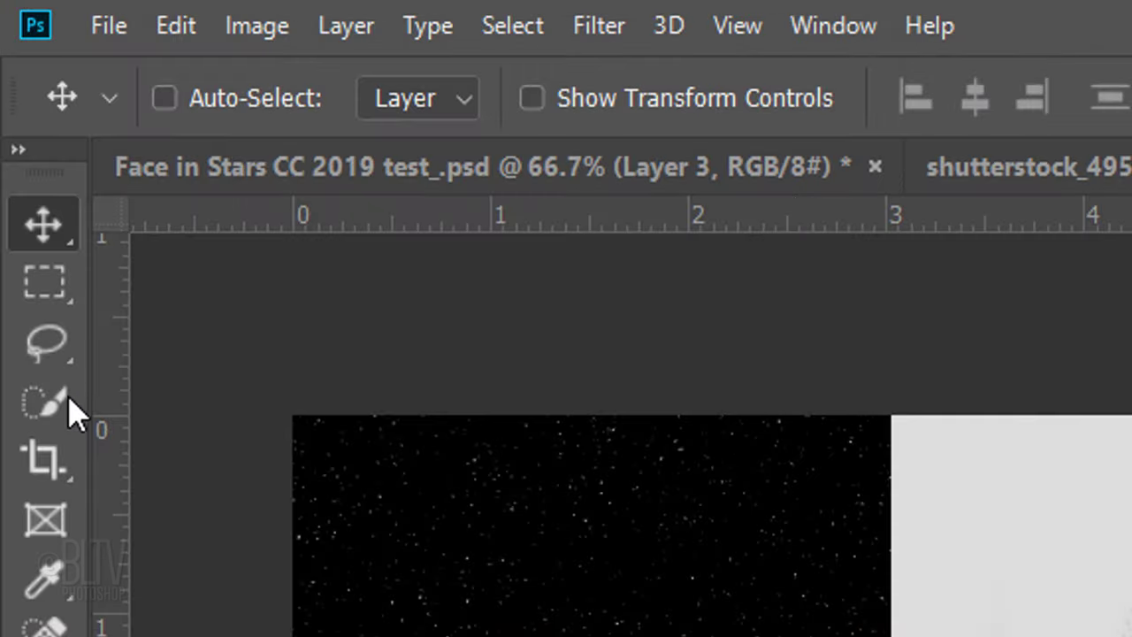
click(18, 121)
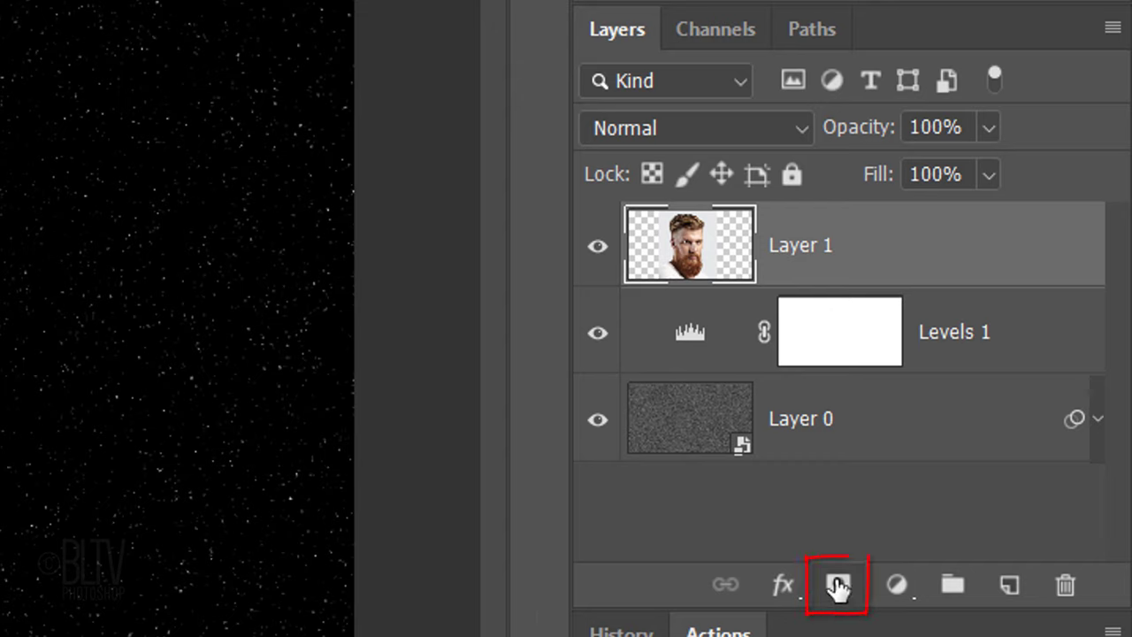
Add a mask to the portrait, convert Layer 1 to a smart object, and drag it below Layer 0.
click(838, 587)
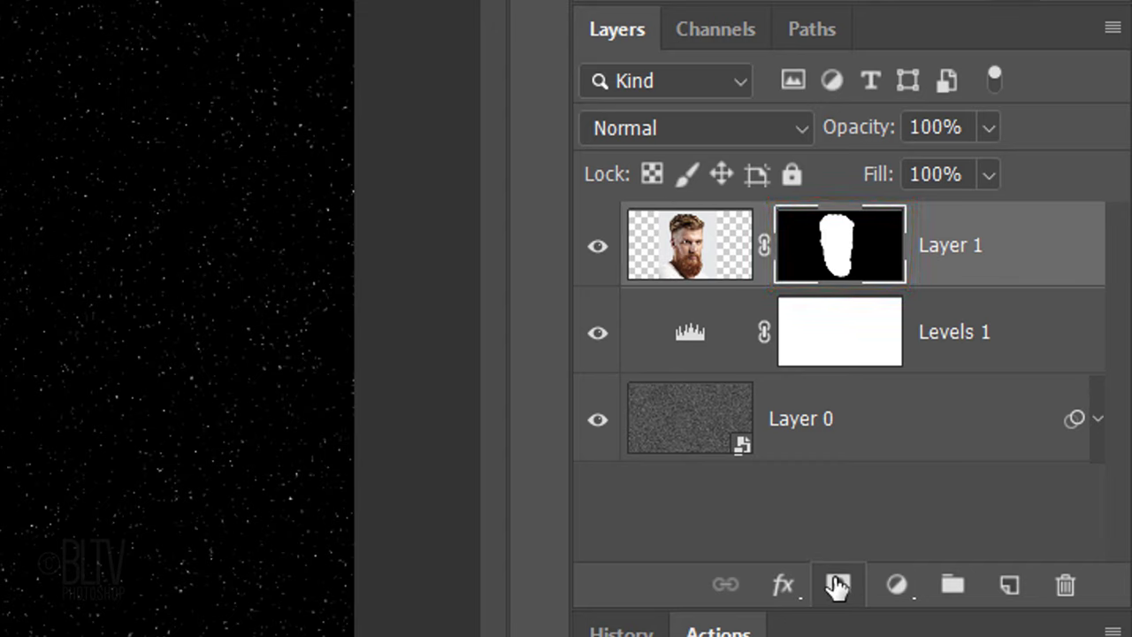
click(1111, 27)
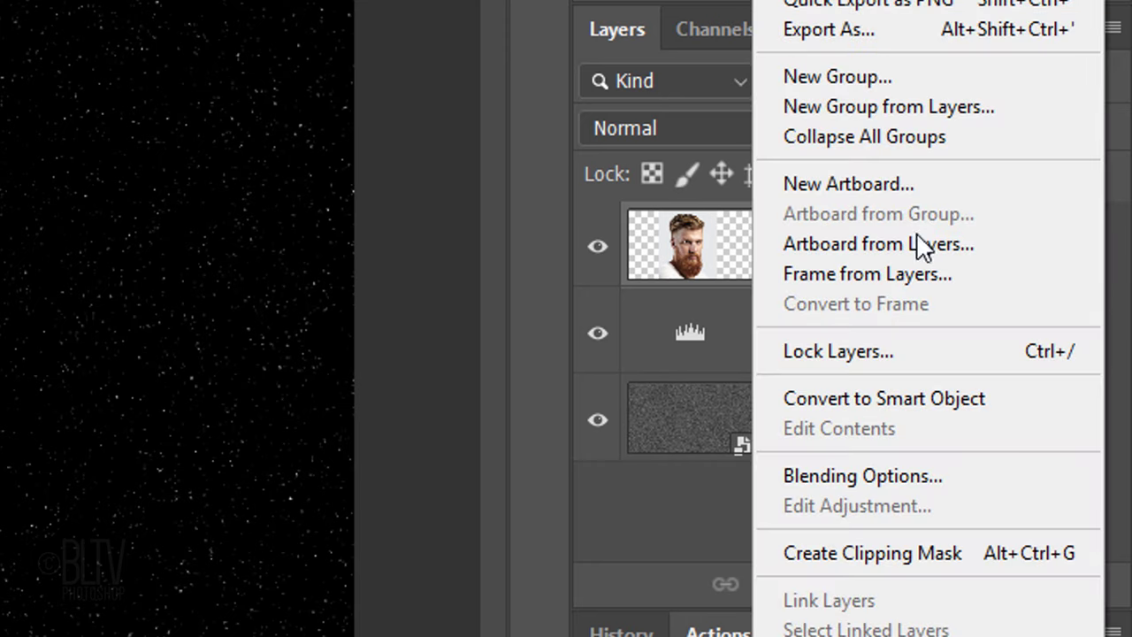
click(846, 403)
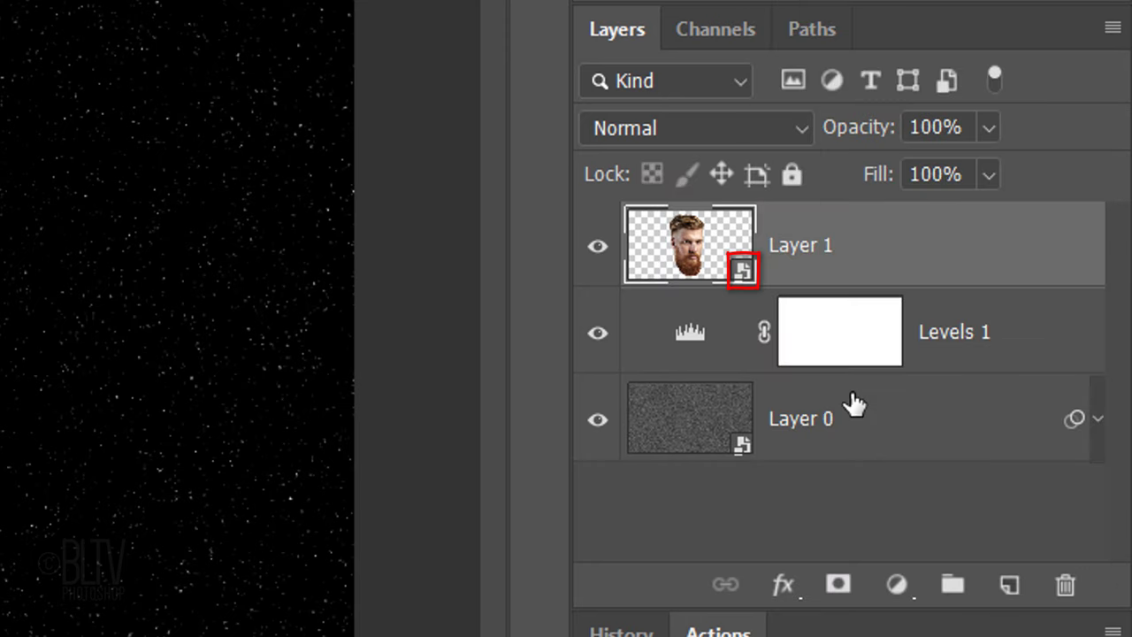
drag(853, 254, 847, 506)
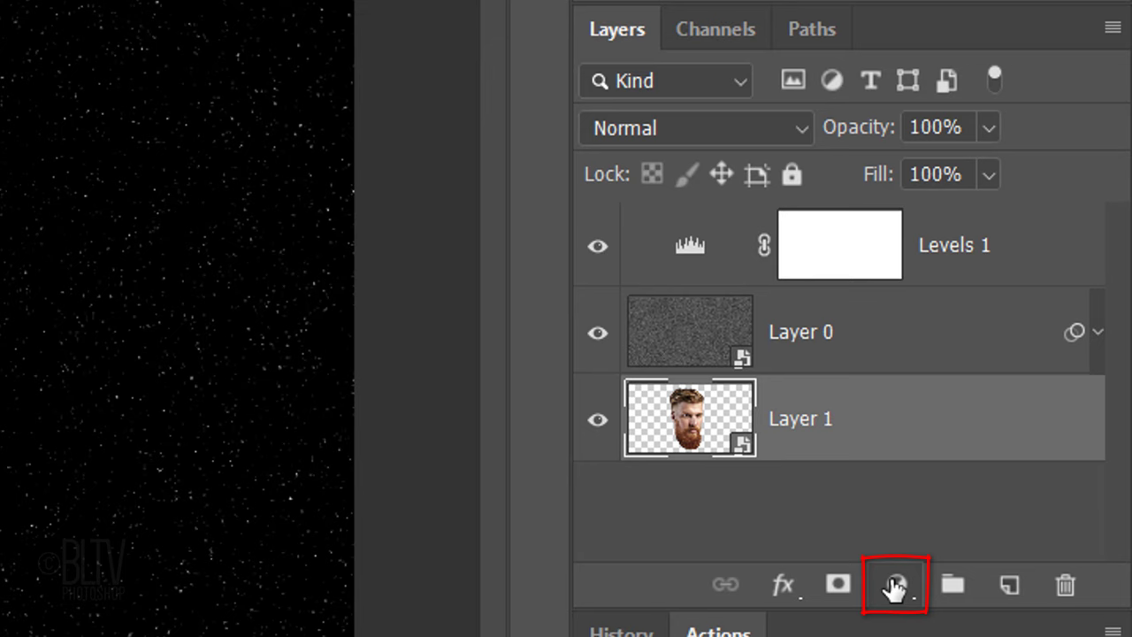
Add a Black & White adjustment layer, then apply Unsharp Mask (500%, 1.0 px, 0 levels) to Layer 1.
click(895, 585)
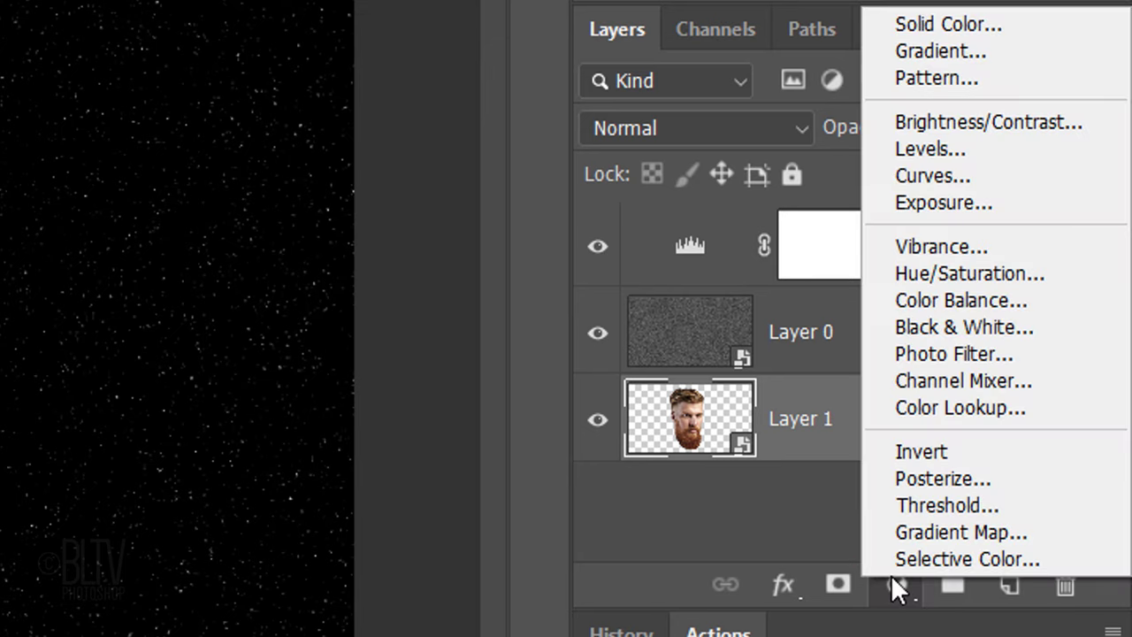
click(915, 329)
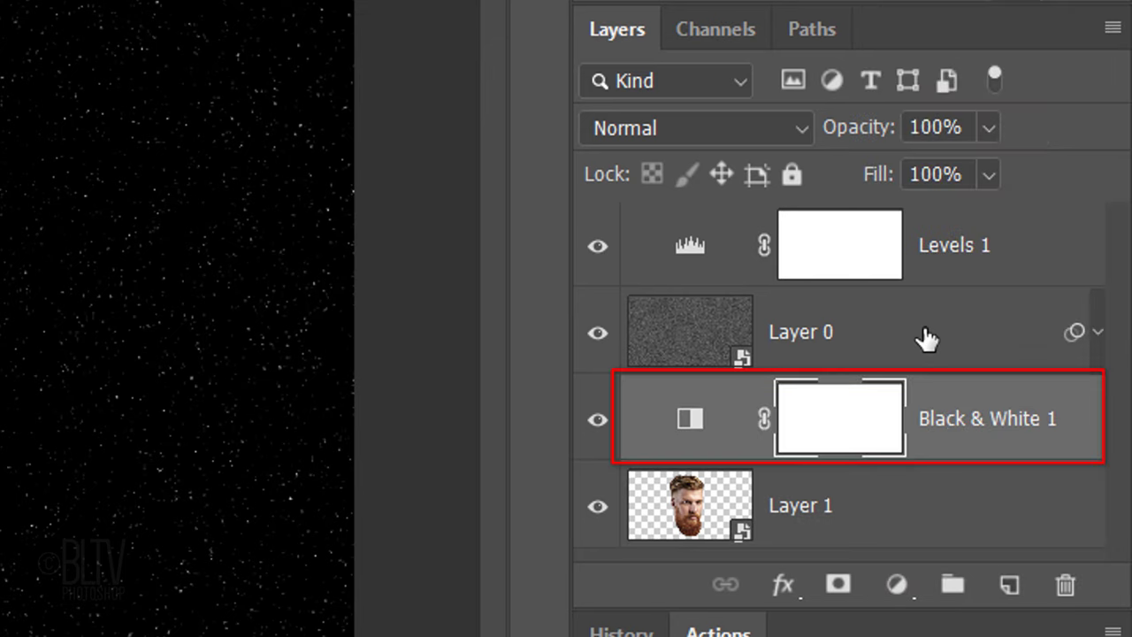
click(734, 506)
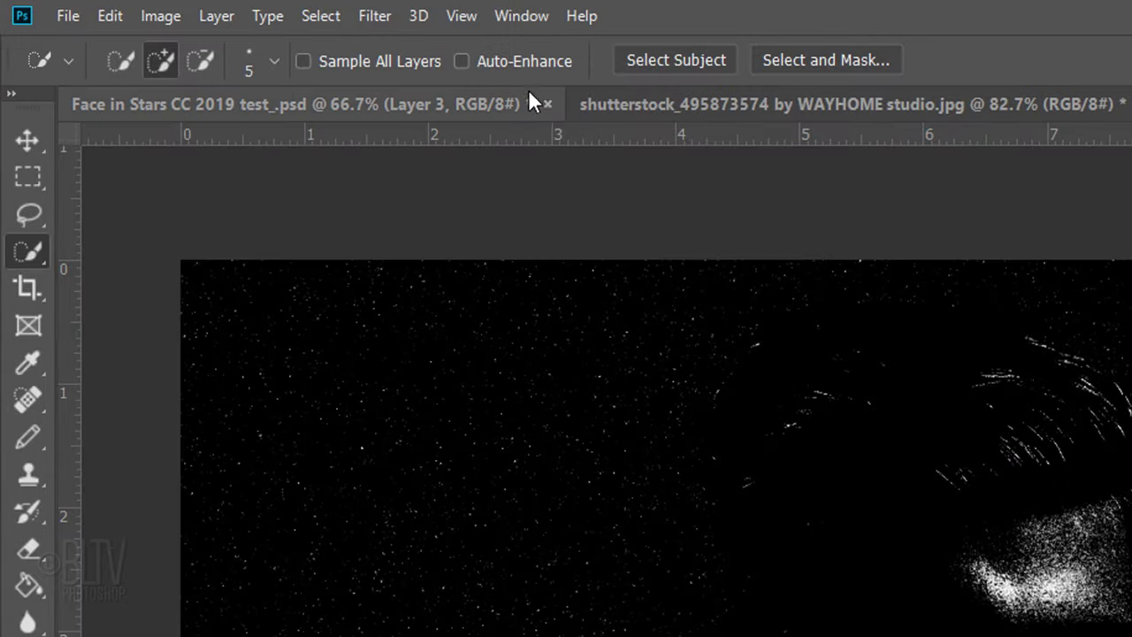
click(380, 22)
mouse_move(390, 424)
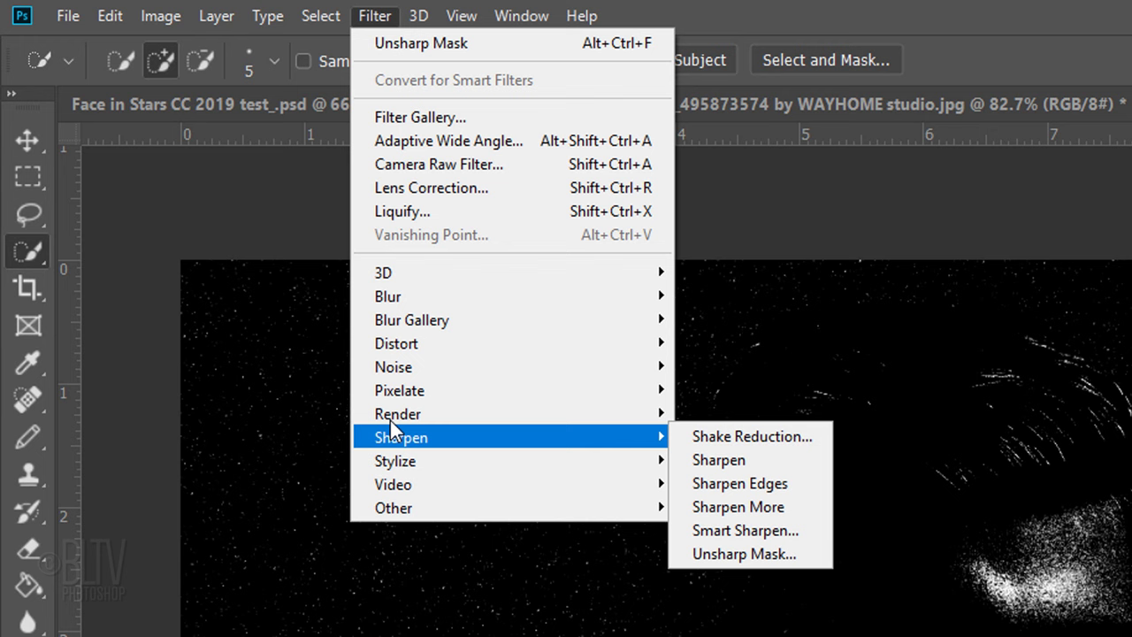
click(735, 552)
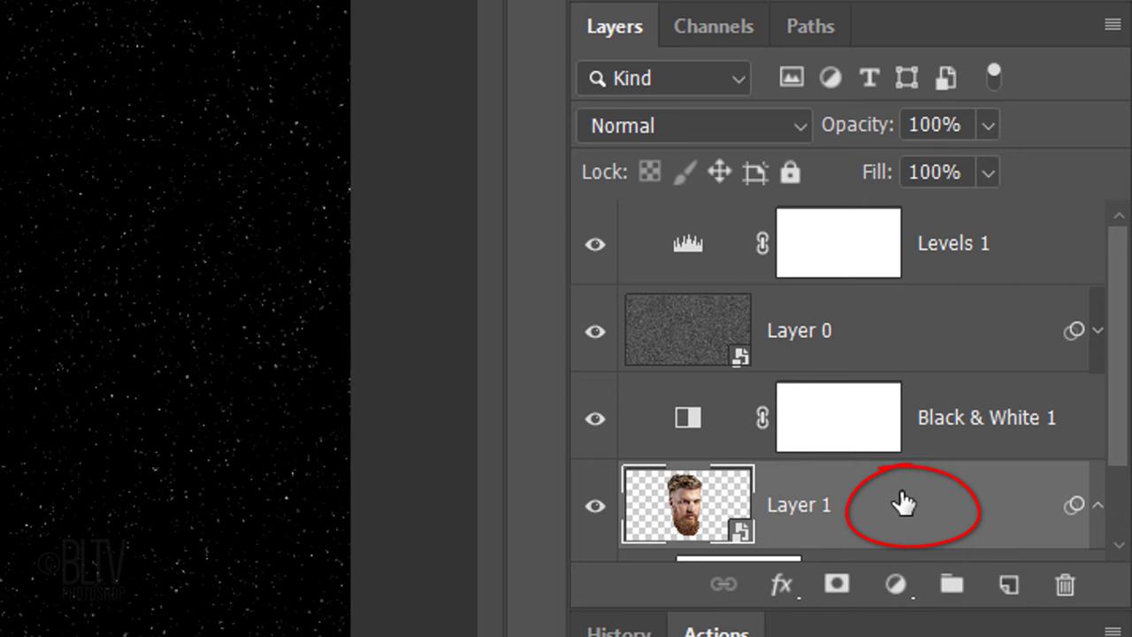
Give Layer 1 a white Softer Outer Glow with 70% opacity, 100% noise and 20 px size.
double_click(902, 503)
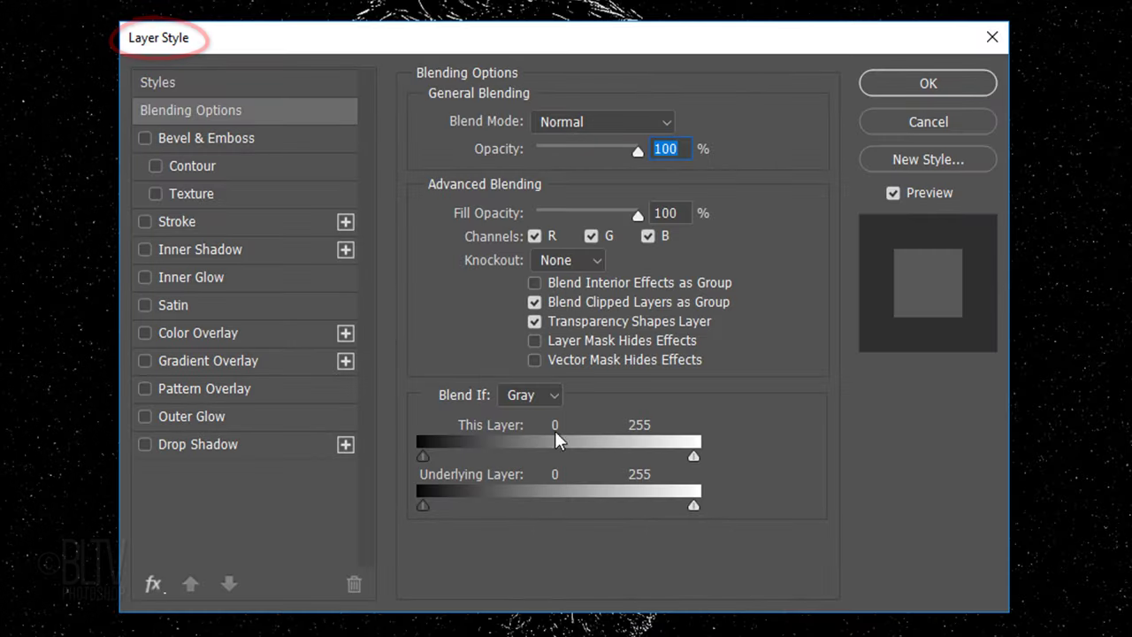
click(202, 416)
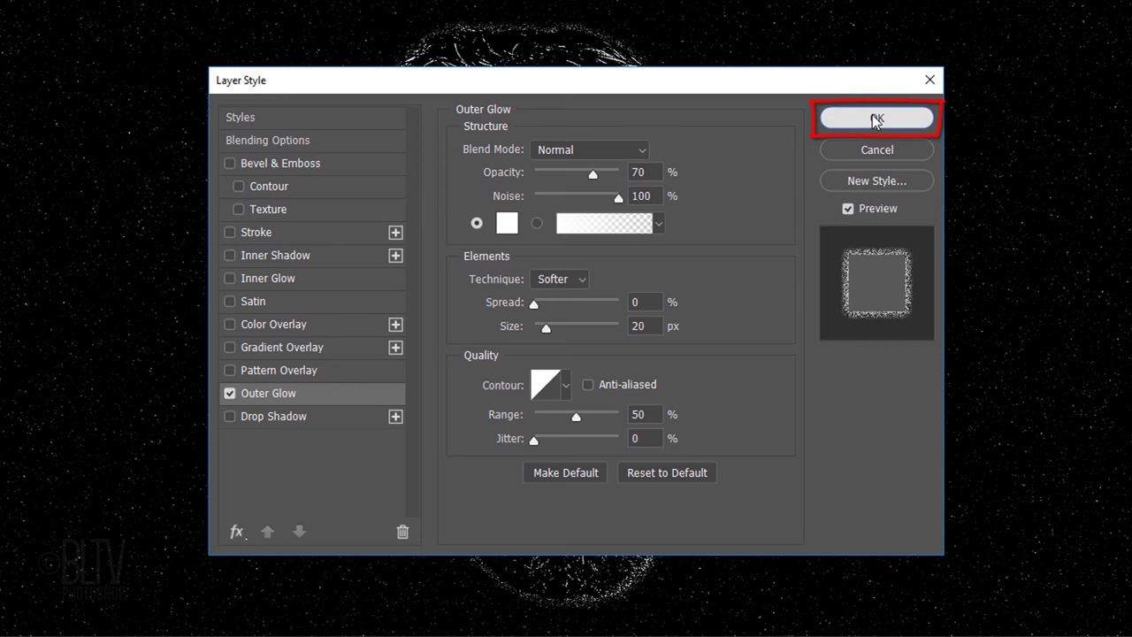
click(874, 120)
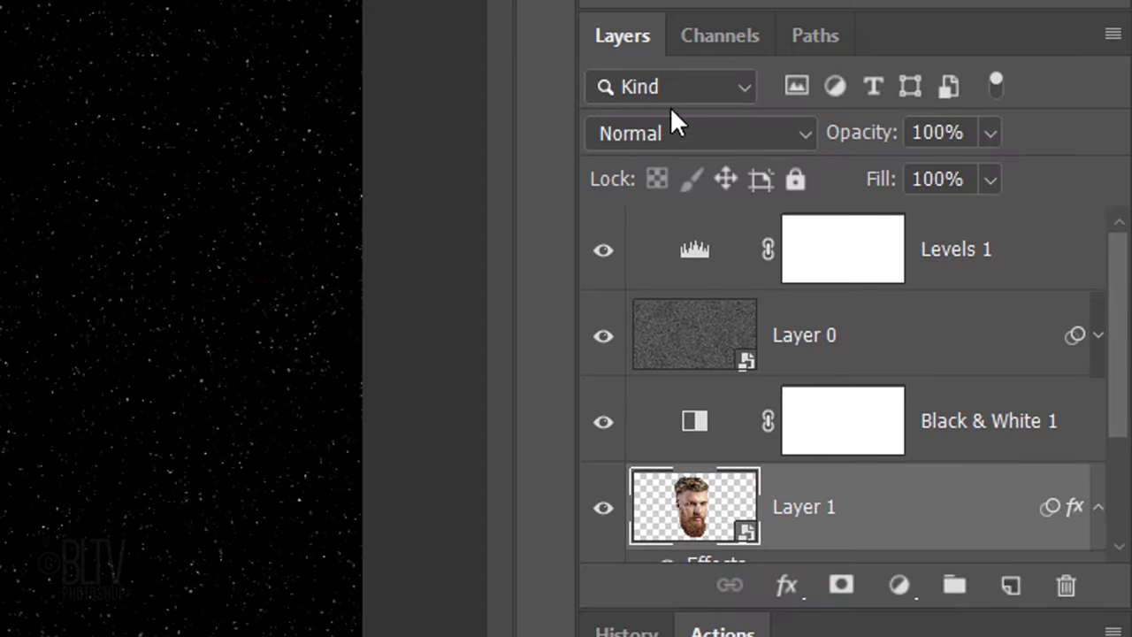
Set Layer 1 to Dissolve at 25% opacity, then reselect the Levels 1 layer.
click(699, 130)
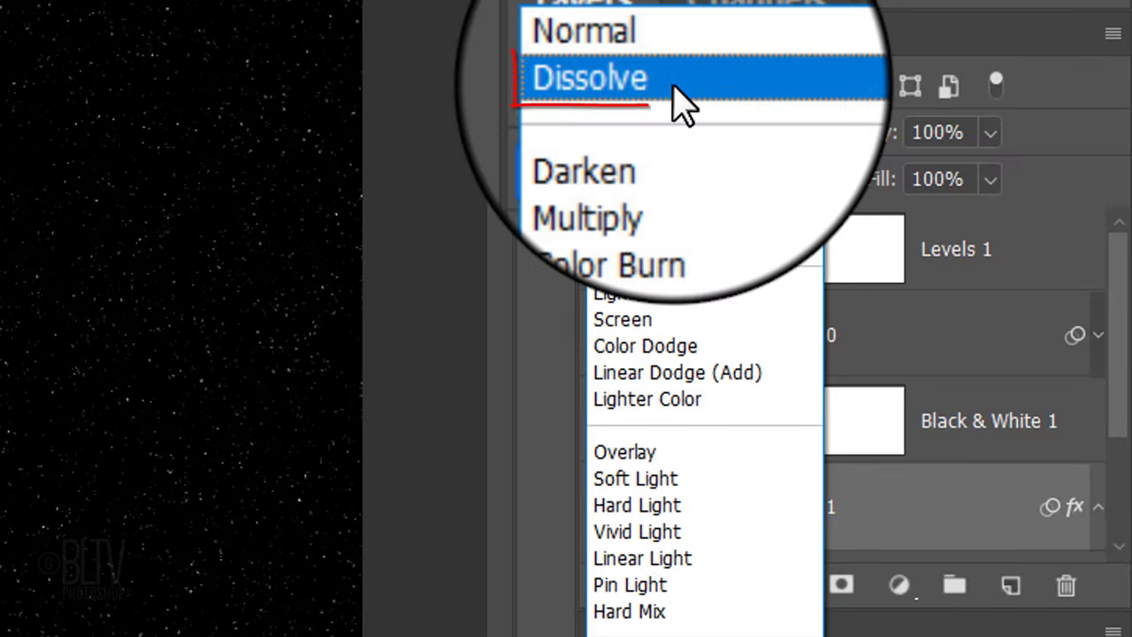
click(672, 83)
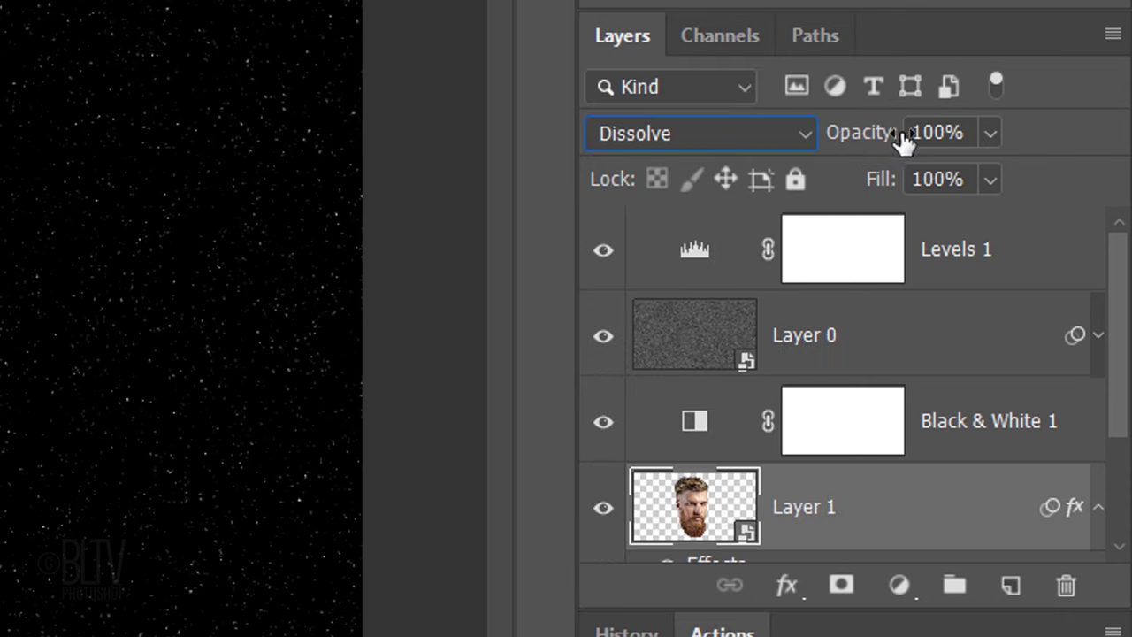
click(945, 131)
text(25)
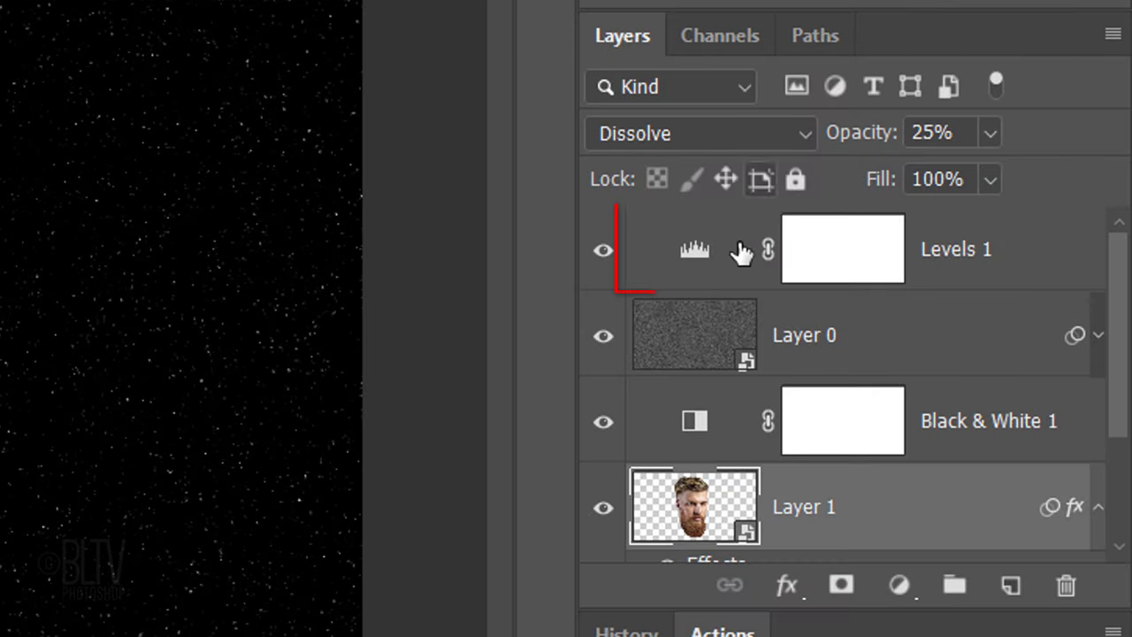
click(745, 270)
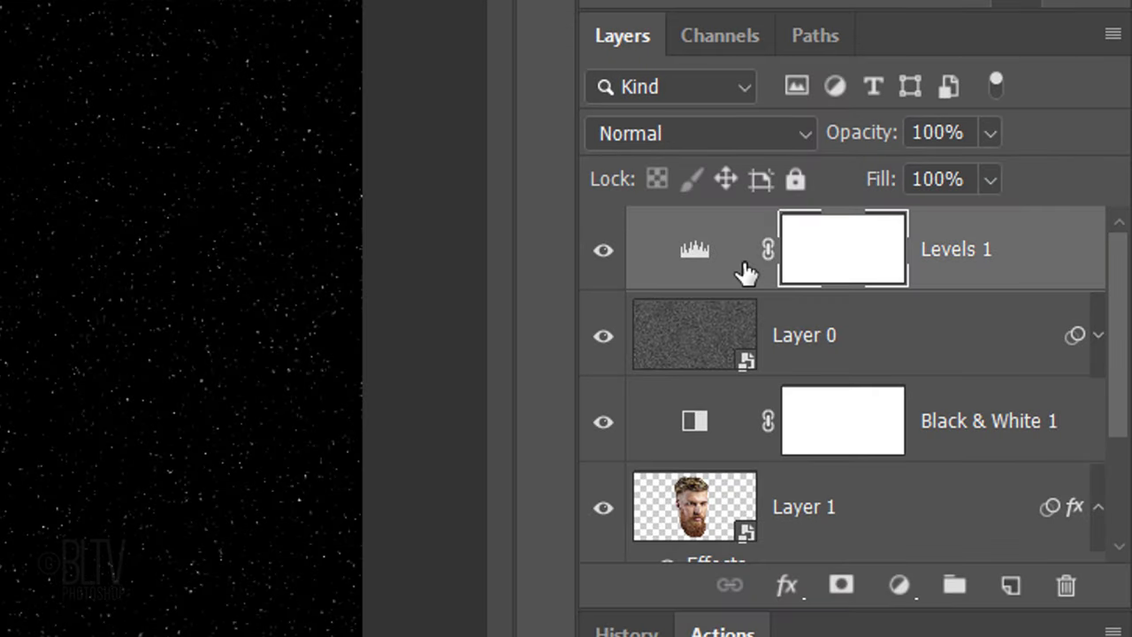
Add a new empty Layer 2 above Levels 1 and switch to the Channels panel.
click(1008, 588)
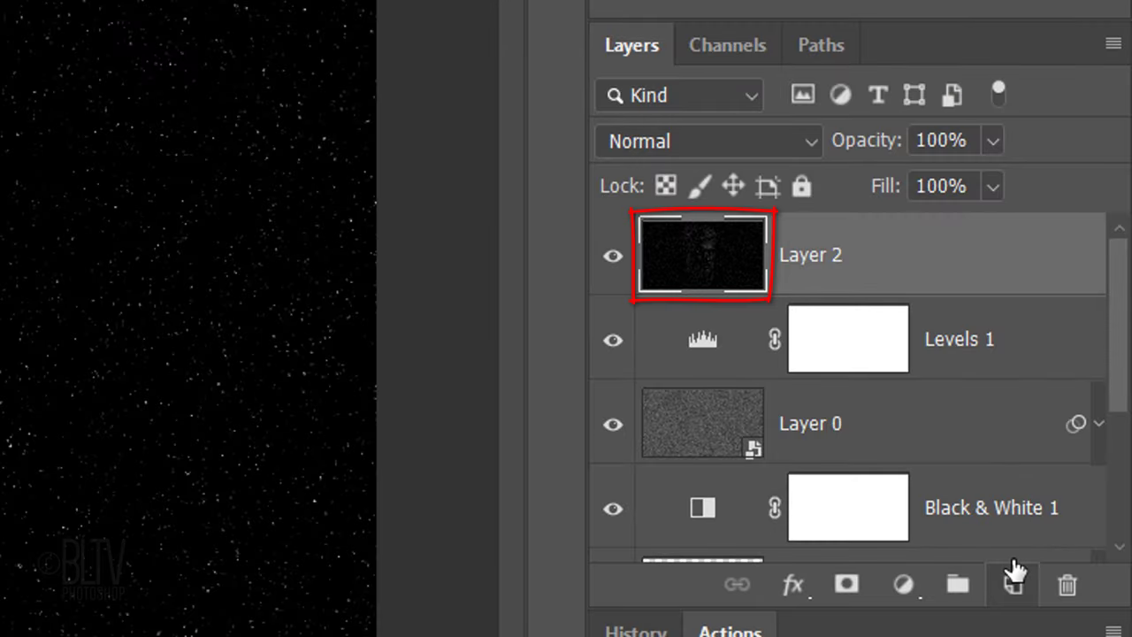
click(728, 52)
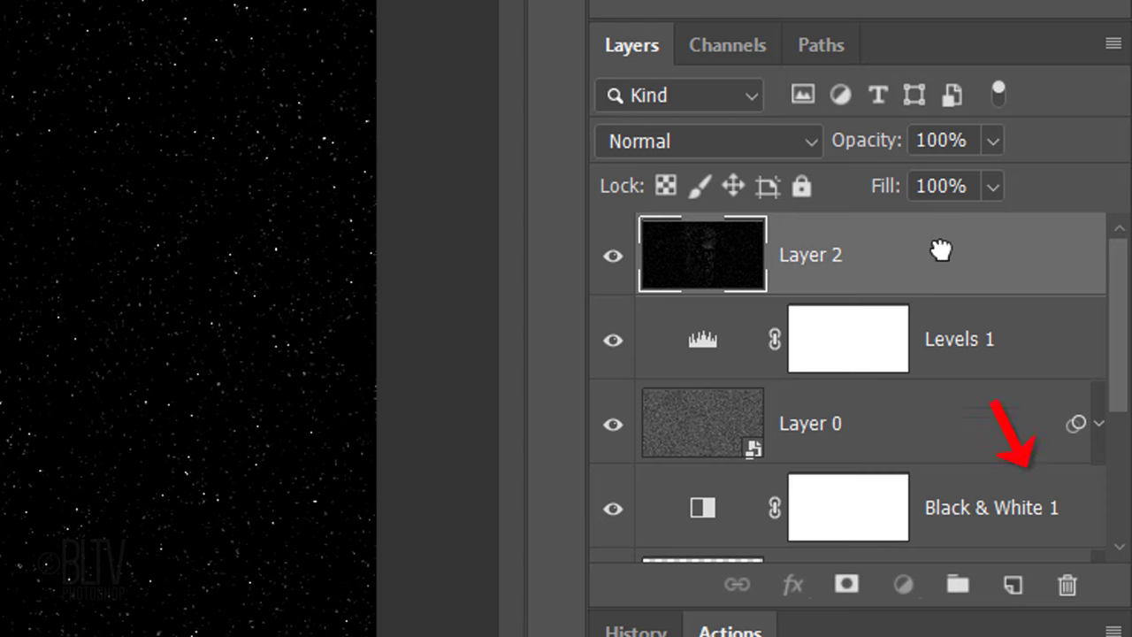
Delete the old Layer 2, fill the selection on the new Layer 2 with white, then deselect.
drag(940, 250, 1065, 587)
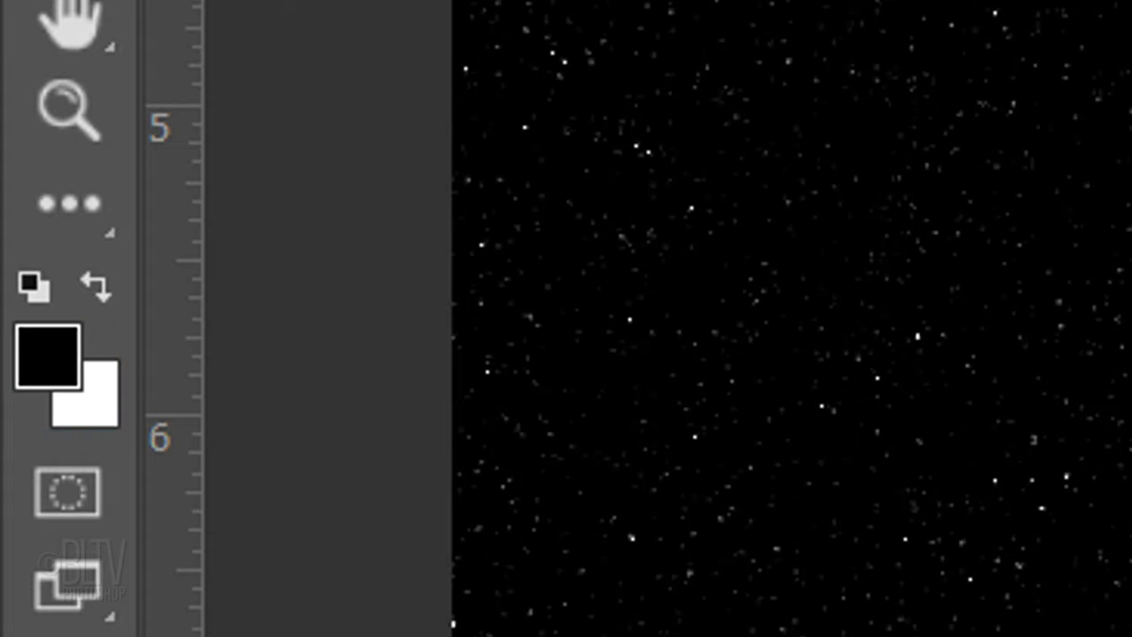
key(d)
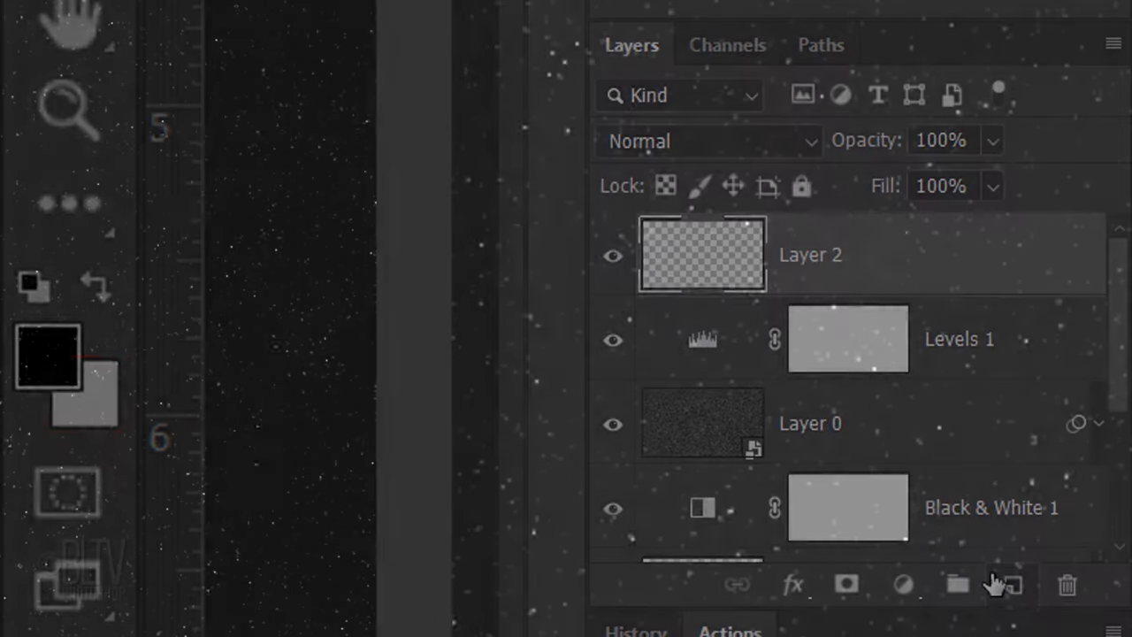
key(ctrl+Delete)
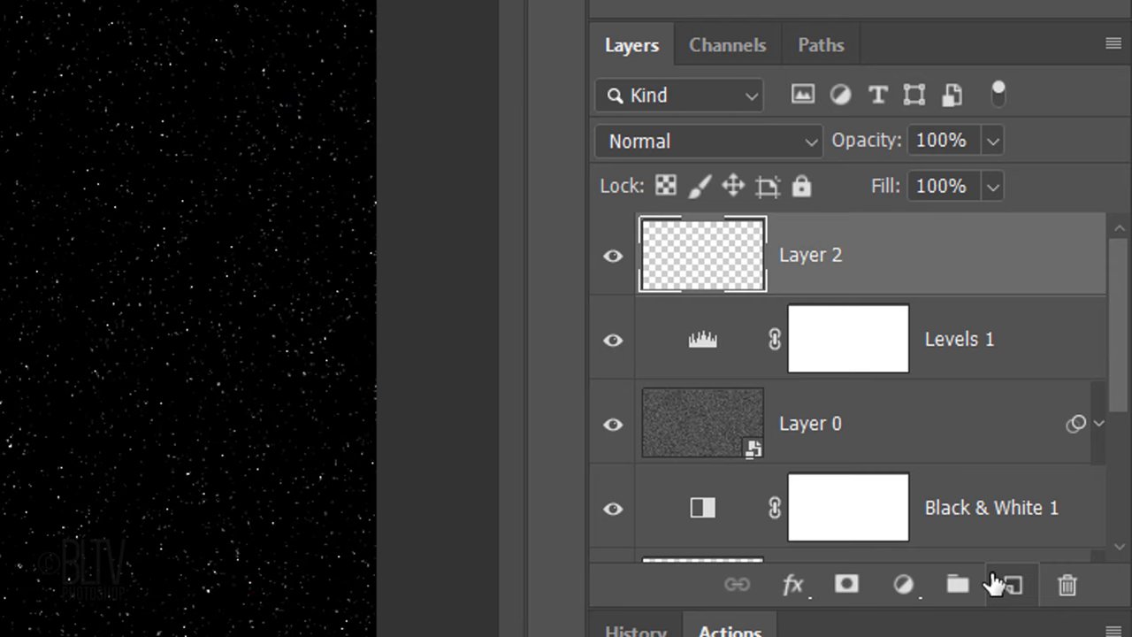
key(ctrl+d)
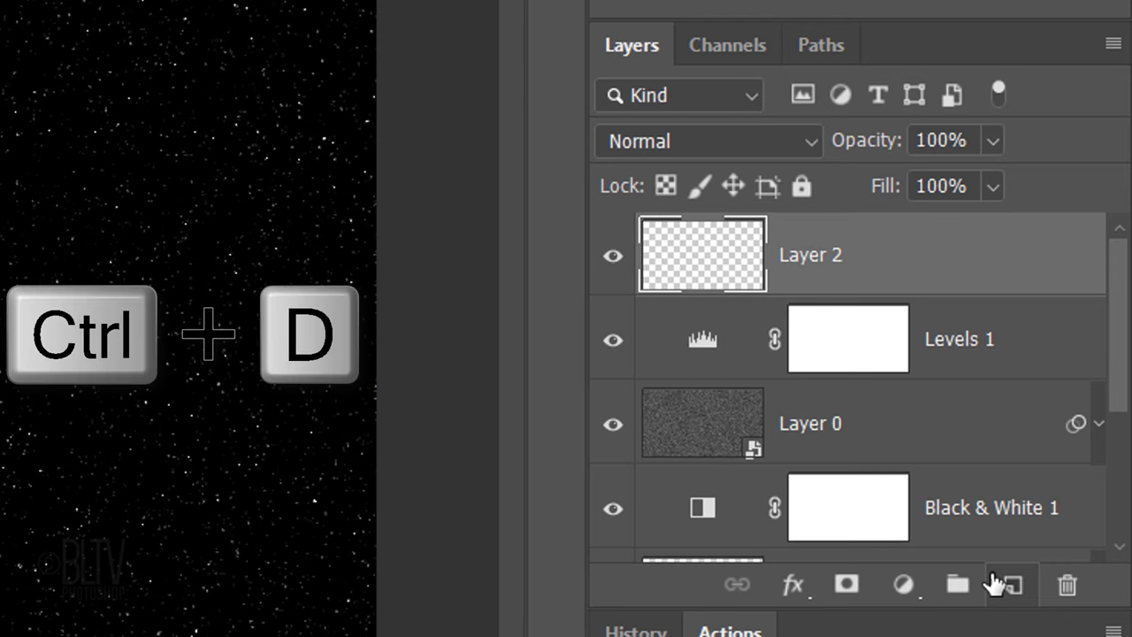
Apply a white Outer Glow to Layer 2: 30% opacity, 100% noise, Softer technique, 30 px size.
double_click(920, 258)
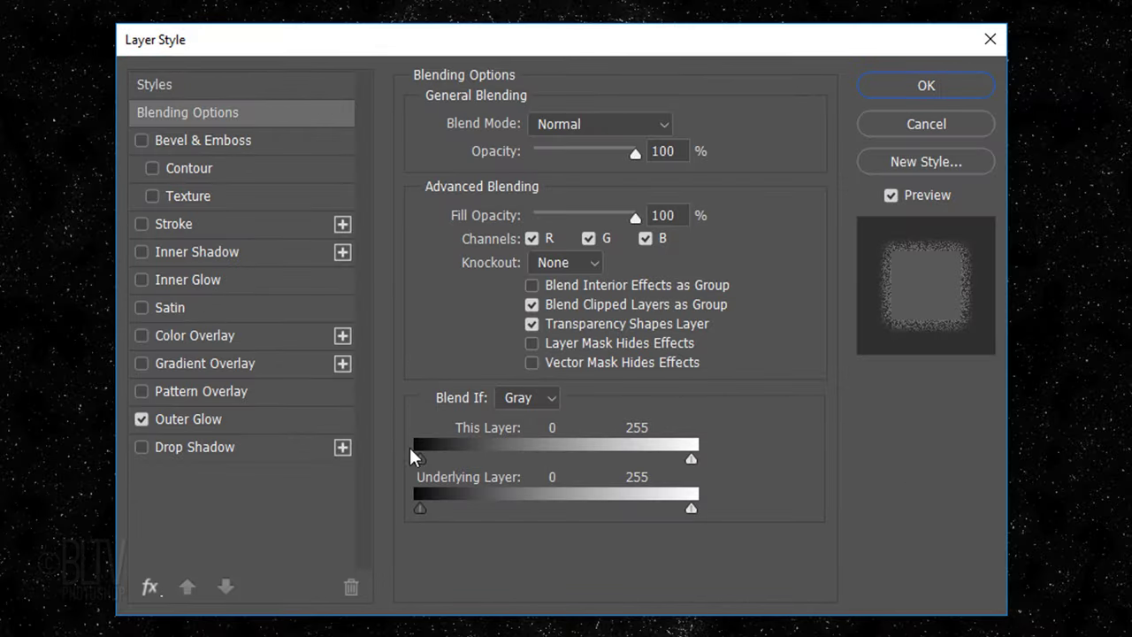
click(186, 418)
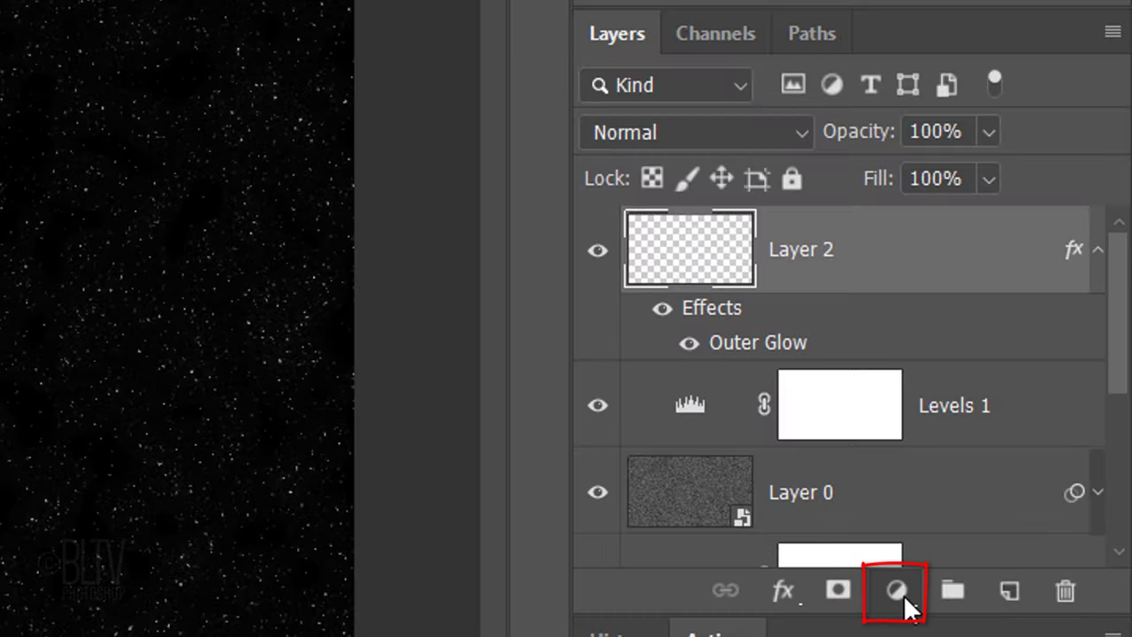
Add a Levels adjustment layer and lower its white input level from 255 to 150.
click(897, 591)
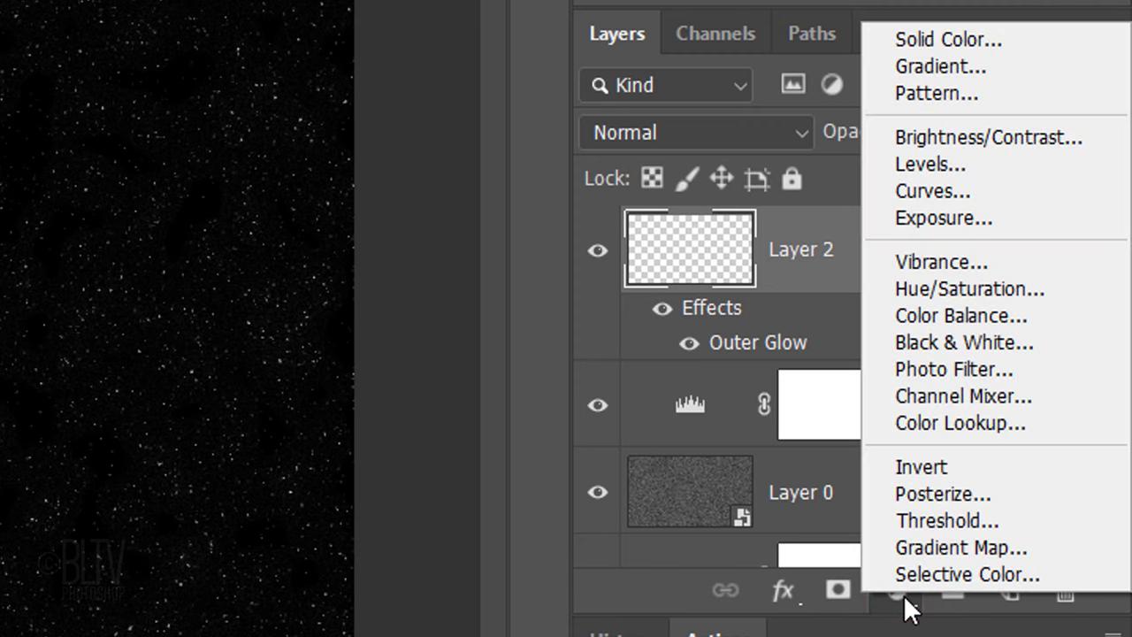
click(925, 181)
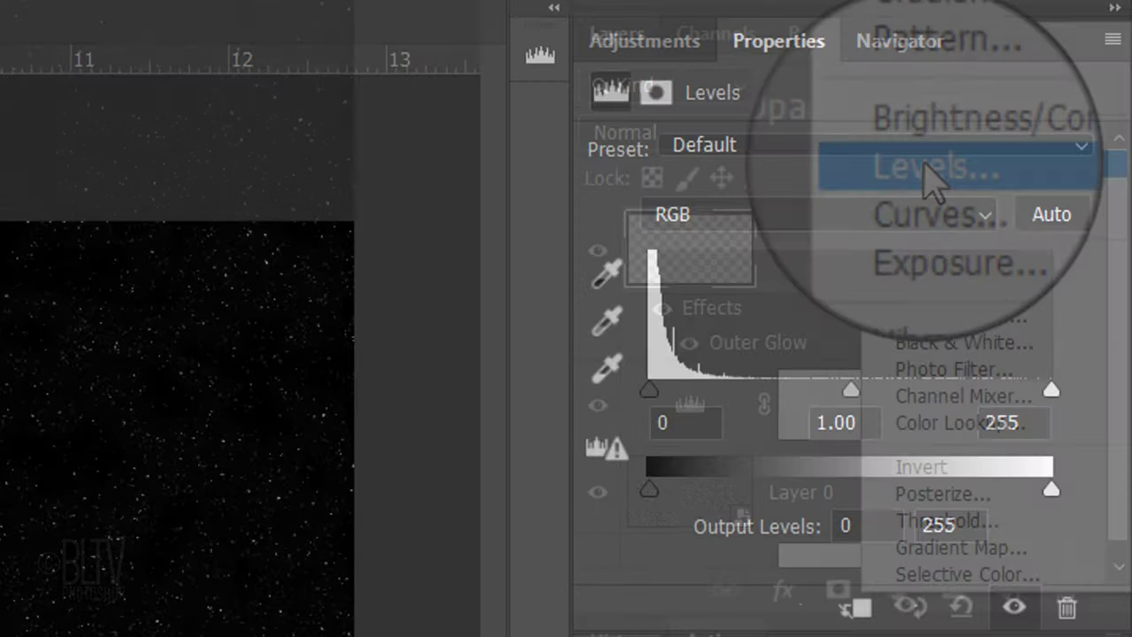
click(991, 424)
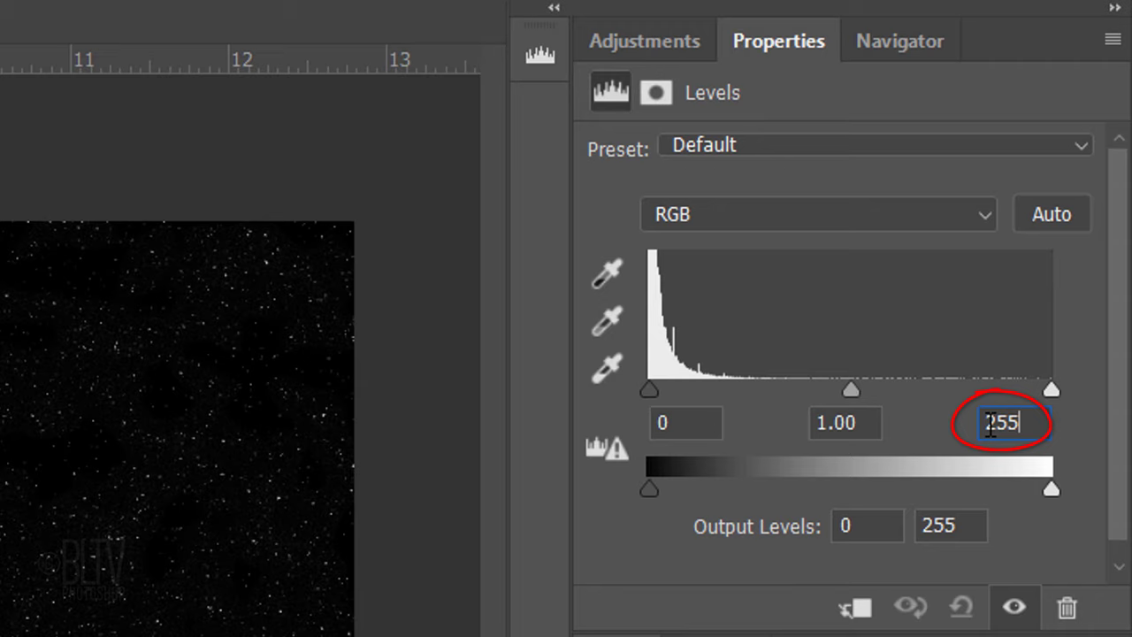
double_click(991, 424)
text(150)
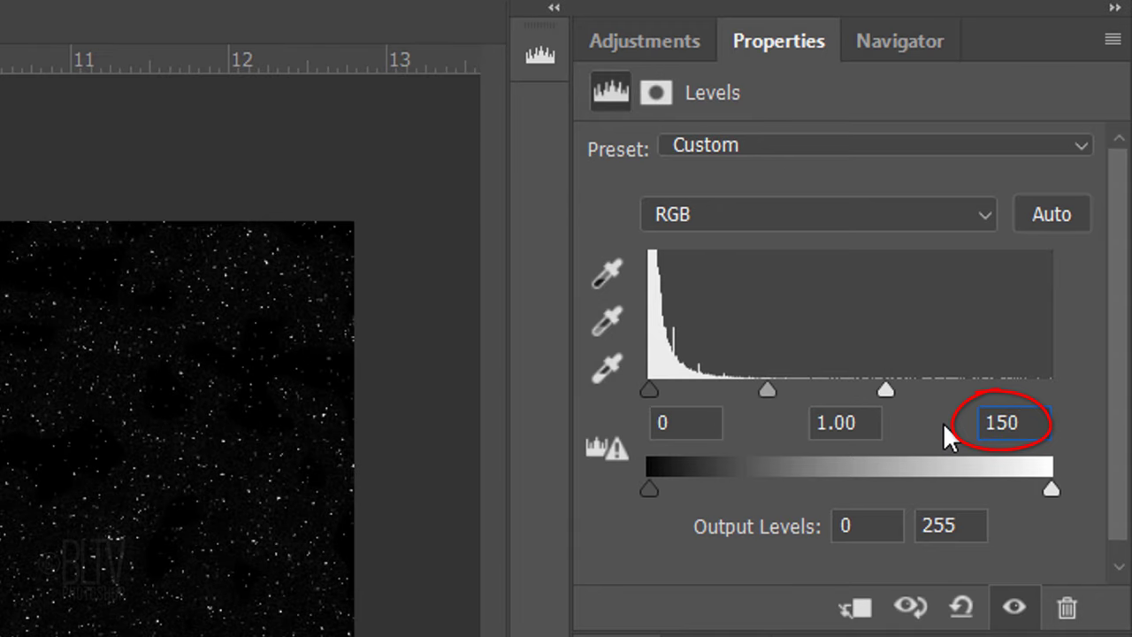